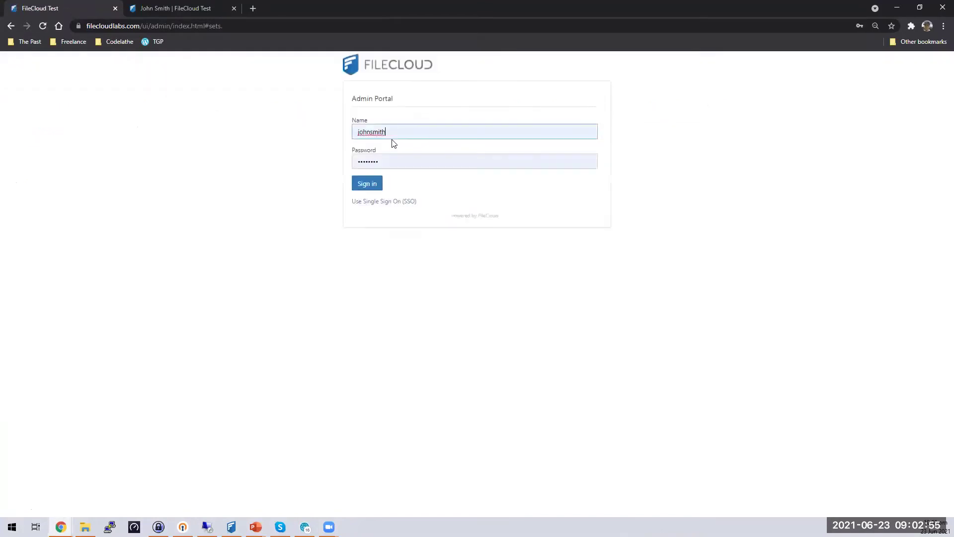
- Sign in to the Admin Portal as admin and decline saving the password
{"action": "key", "text": "ctrl+a"}
{"action": "type", "text": "admin"}
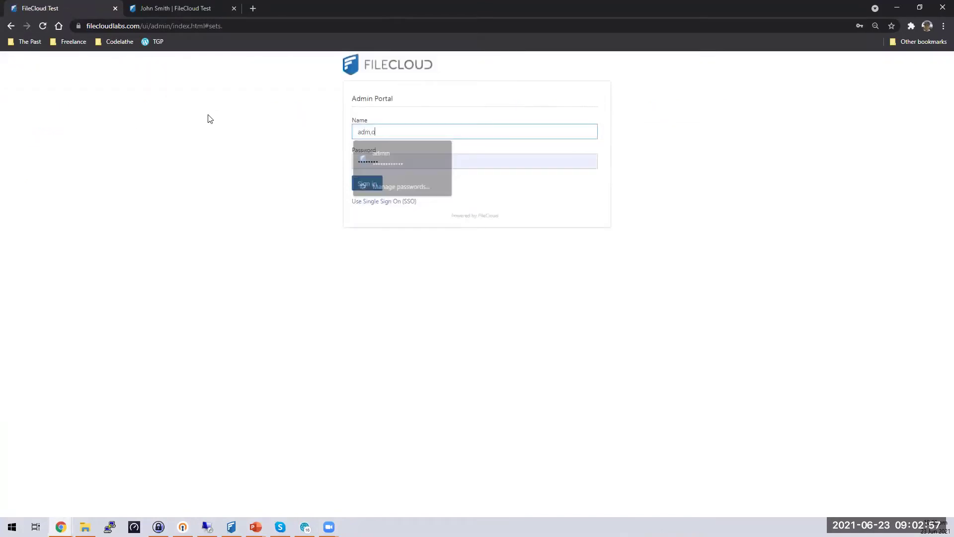
{"action": "key", "text": "Tab"}
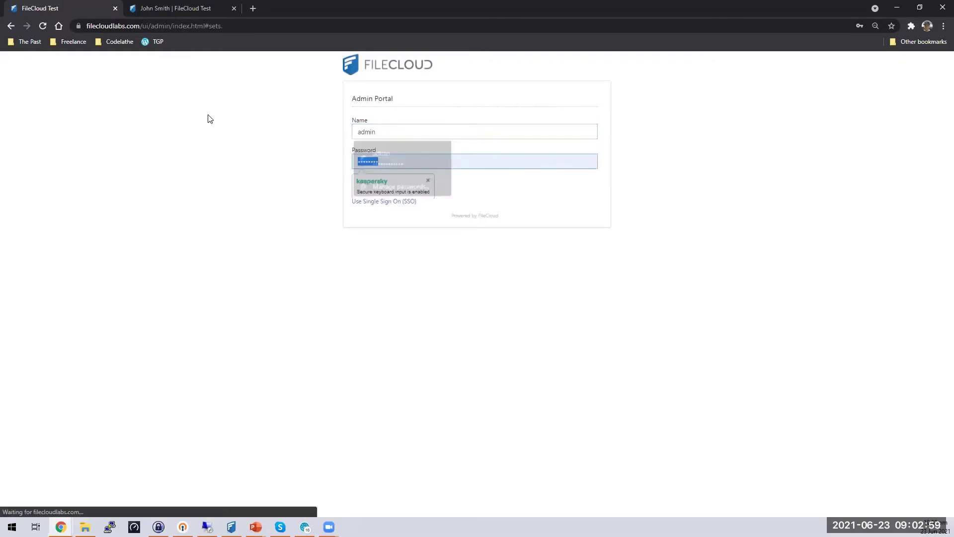
{"action": "type", "text": "••••••••"}
{"action": "key", "text": "Return"}
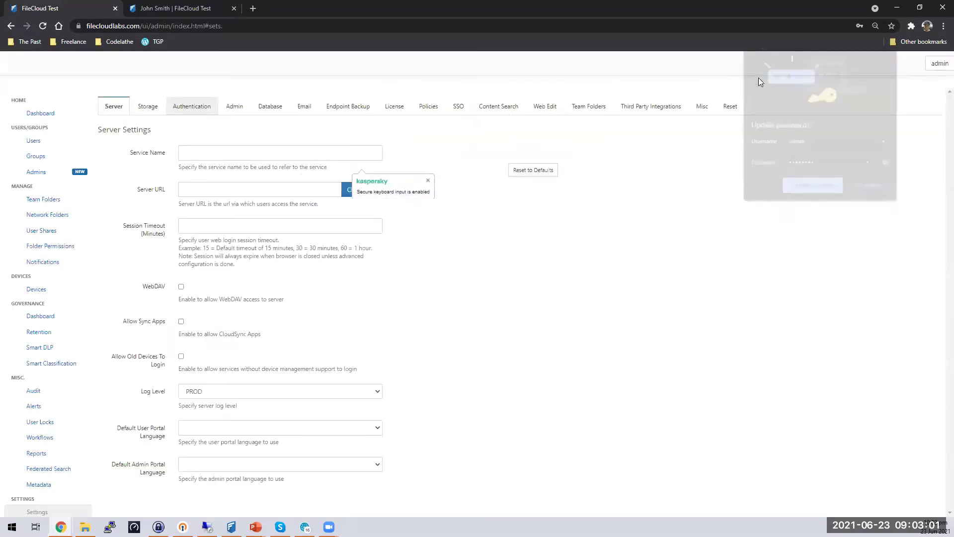
{"action": "left_click", "coordinate": [875, 189]}
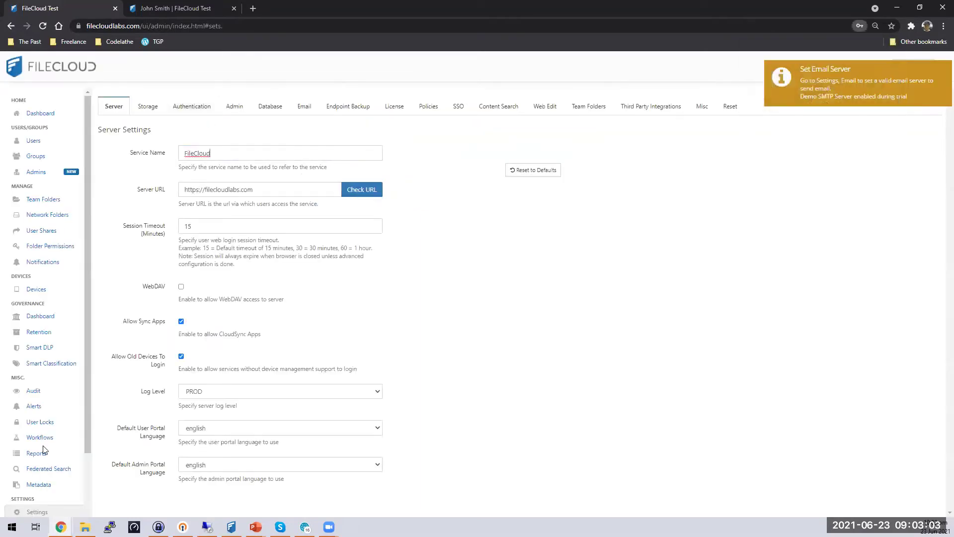
- Open the Endpoint Backup settings and read the note about the CloudSync client
{"action": "scroll", "coordinate": [43, 439], "scroll_direction": "down", "scroll_amount": 3}
{"action": "left_click", "coordinate": [354, 121]}
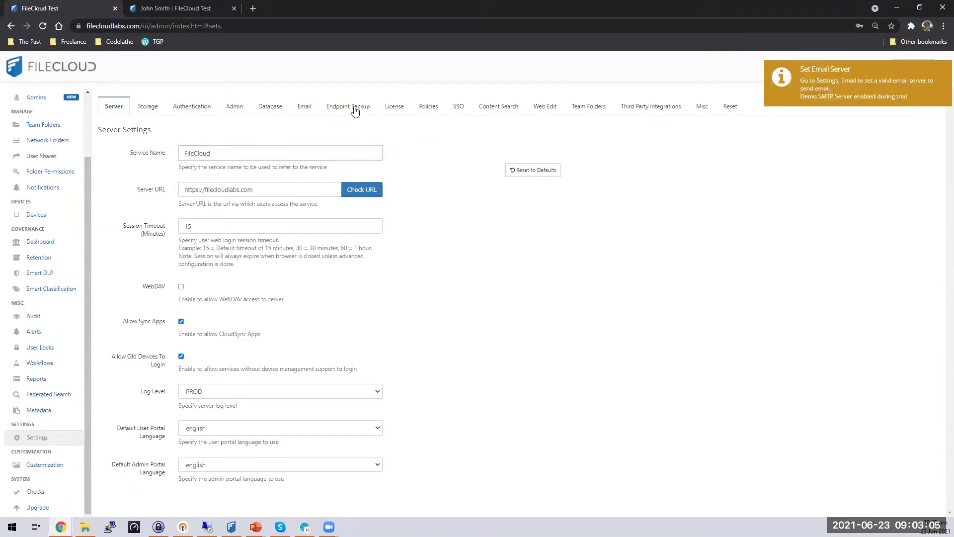
{"action": "left_click", "coordinate": [354, 108]}
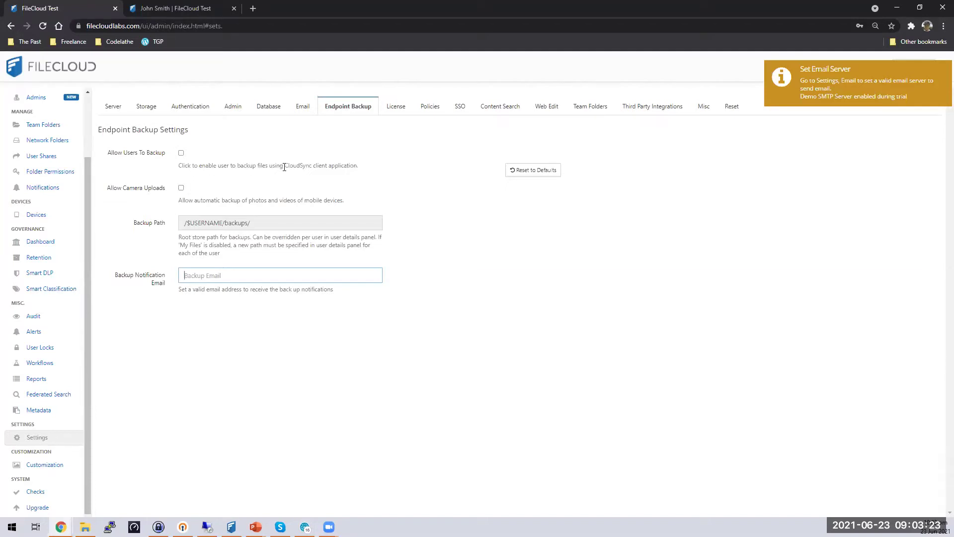
{"action": "left_click_drag", "start_coordinate": [283, 166], "coordinate": [357, 175]}
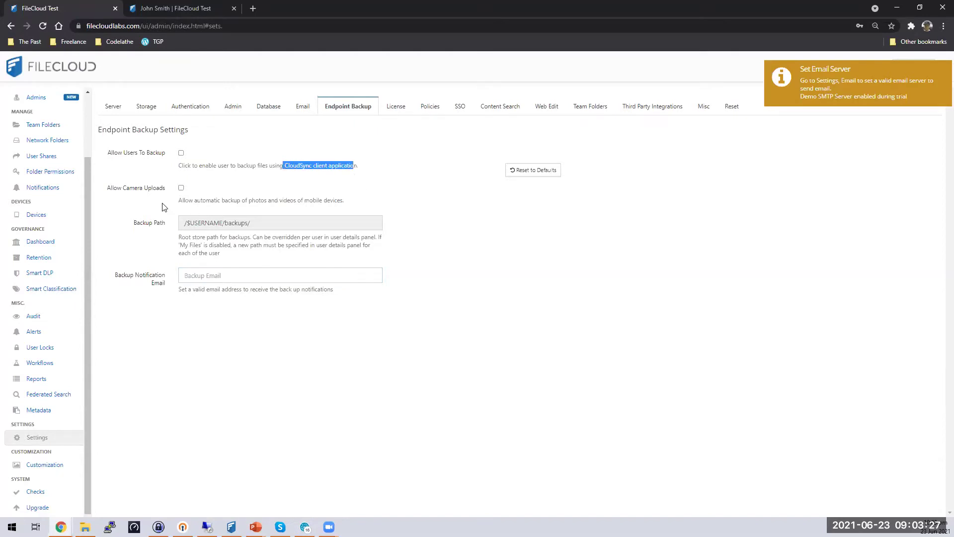
{"action": "left_click", "coordinate": [125, 202]}
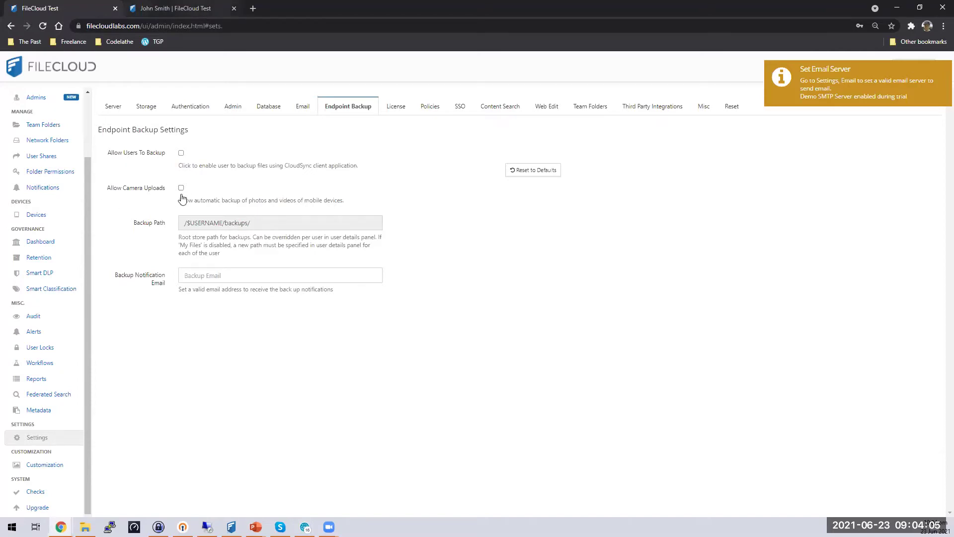
- Switch to the browser tab holding the user's FileCloud file portal
{"action": "key", "text": "ctrl+Tab"}
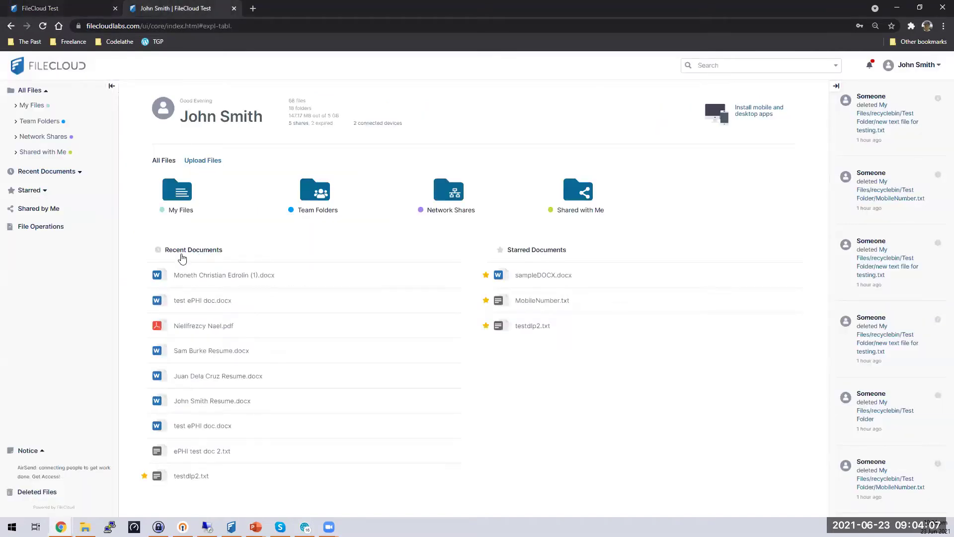
- Browse My Files > backups > user folder > Demo, then return to the admin tab
{"action": "left_click", "coordinate": [189, 200]}
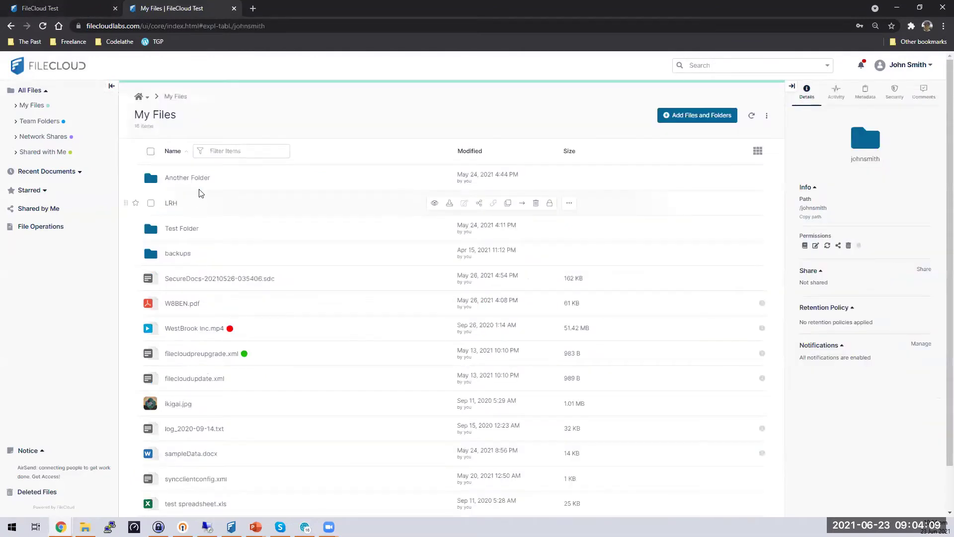
{"action": "left_click", "coordinate": [178, 254]}
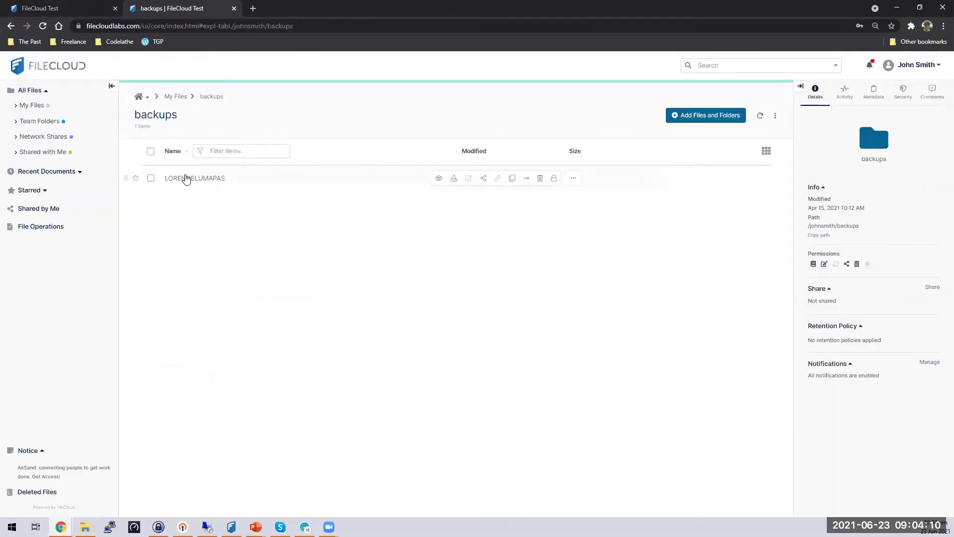
{"action": "left_click", "coordinate": [215, 183]}
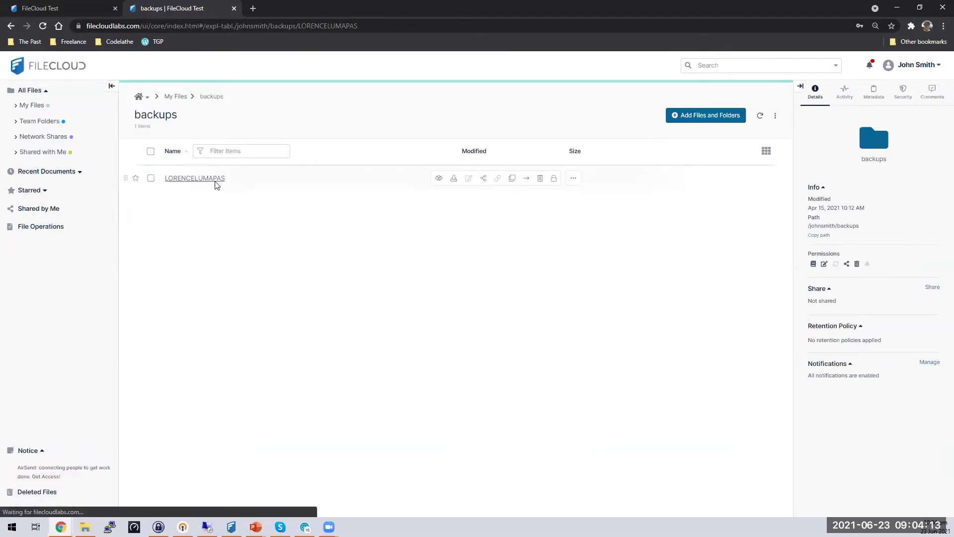
{"action": "left_click", "coordinate": [179, 183]}
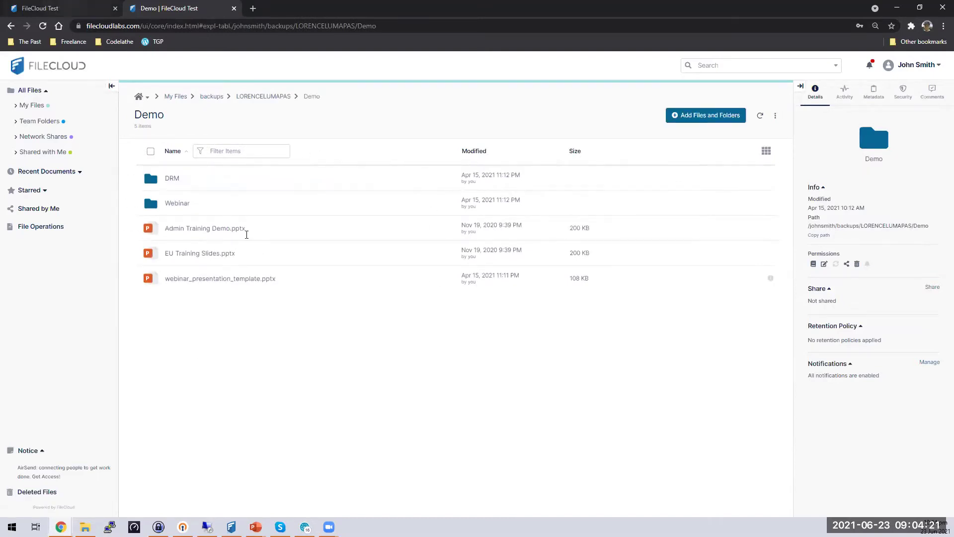
{"action": "key", "text": "ctrl+shift+Tab"}
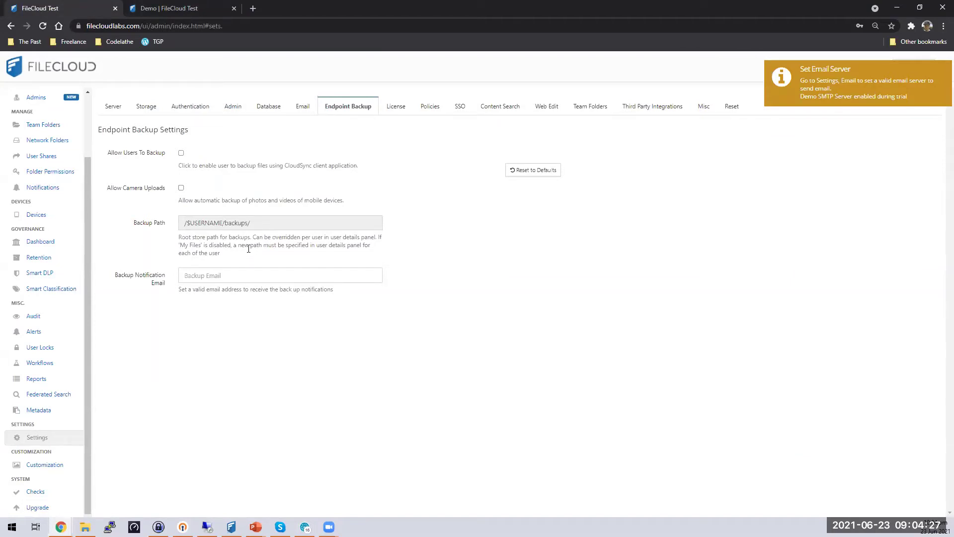
- Leave the Backup Email field empty, dismissing its autofill suggestions
{"action": "left_click", "coordinate": [243, 276]}
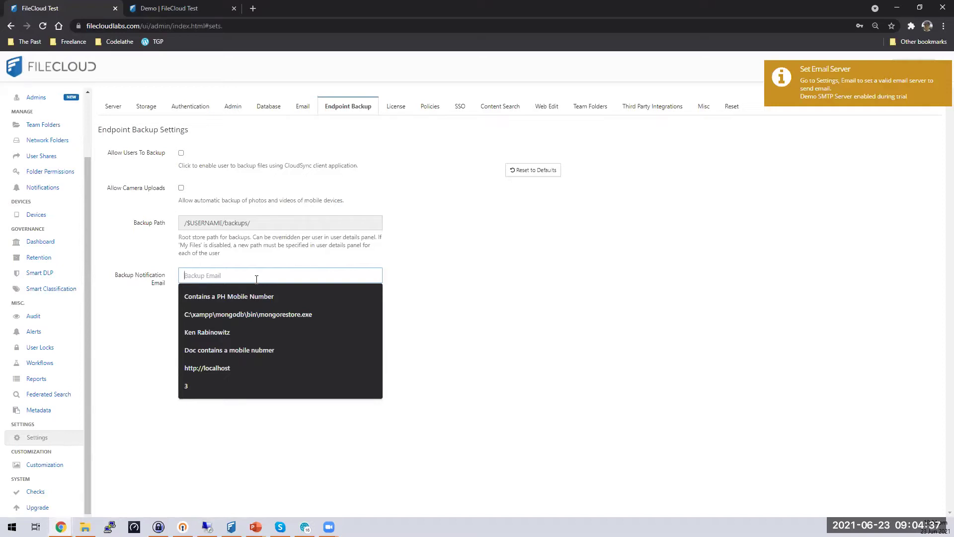
{"action": "left_click", "coordinate": [453, 279]}
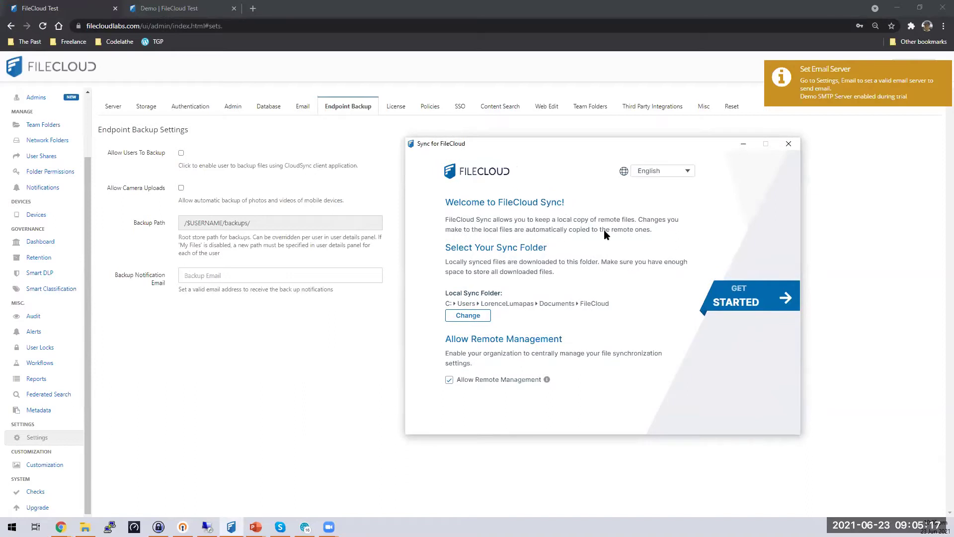
- Start the FileCloud Sync setup and log in with the user's account name and password
{"action": "left_click", "coordinate": [733, 296]}
{"action": "type", "text": "johnsmith"}
{"action": "key", "text": "Tab"}
{"action": "type", "text": "********"}
{"action": "key", "text": "Return"}
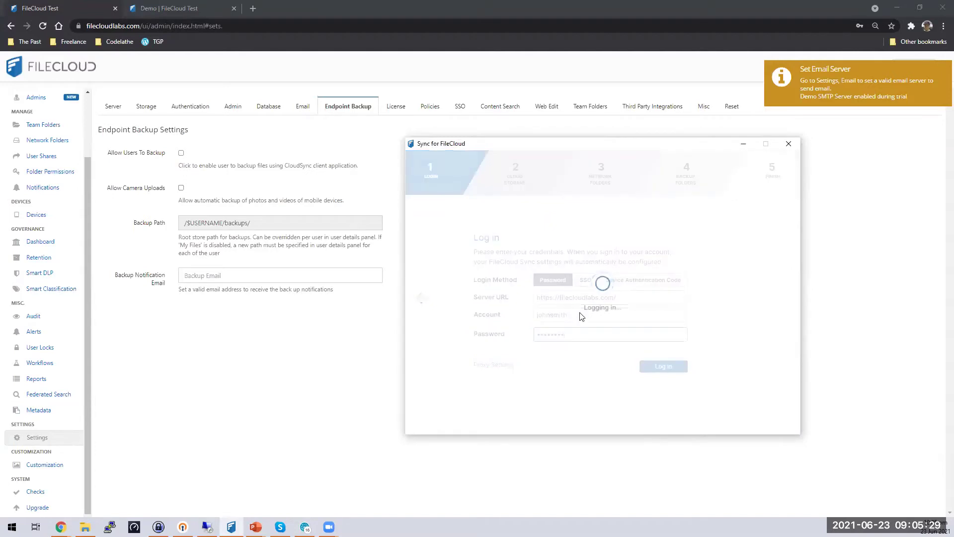
- Choose 'Sync nothing and use only Document Editing mode', finish the wizard, and show the Dashboard
{"action": "left_click", "coordinate": [524, 289]}
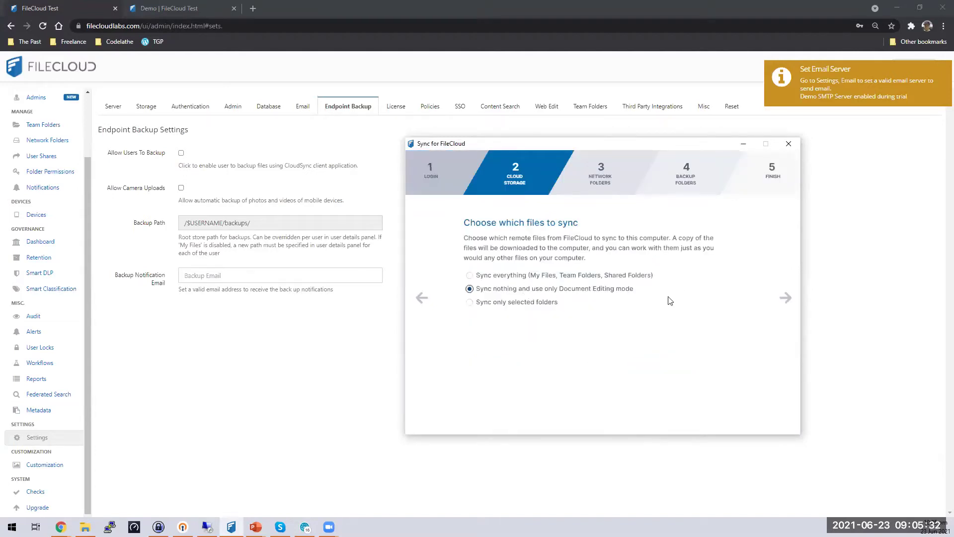
{"action": "left_click", "coordinate": [785, 298]}
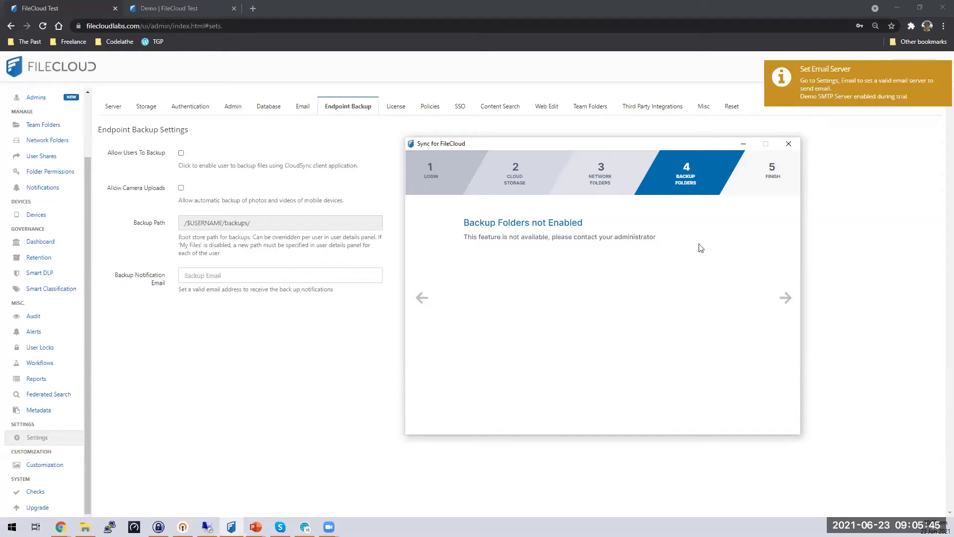
{"action": "left_click", "coordinate": [788, 305]}
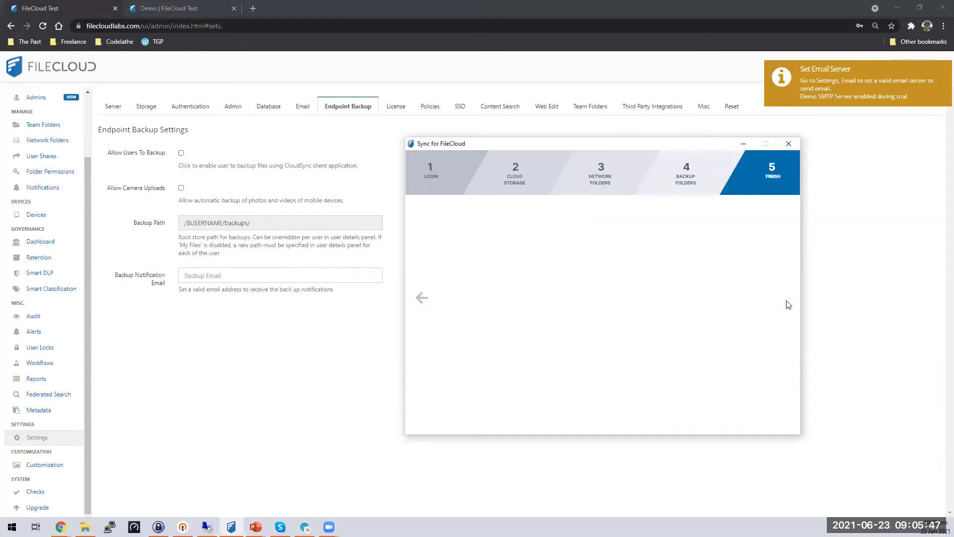
{"action": "left_click", "coordinate": [541, 326]}
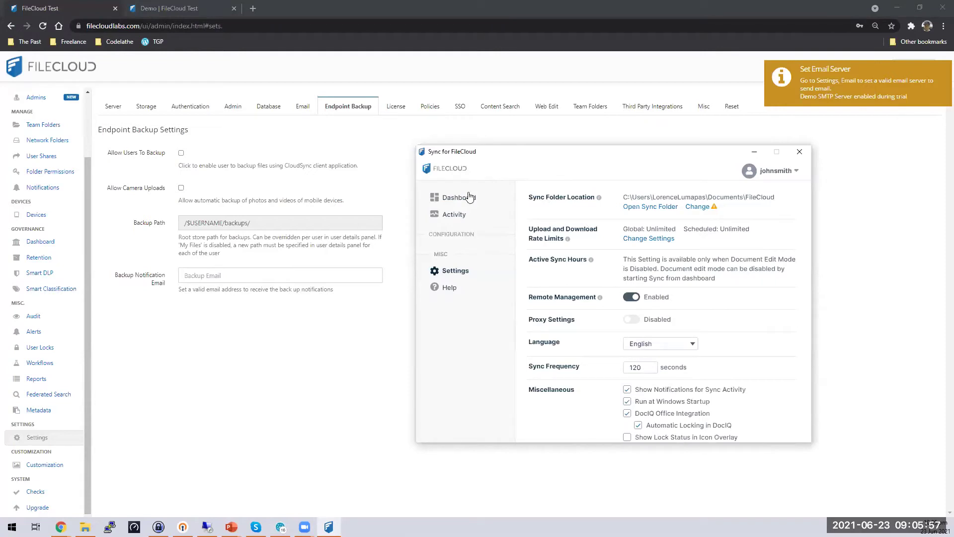
{"action": "left_click", "coordinate": [469, 198]}
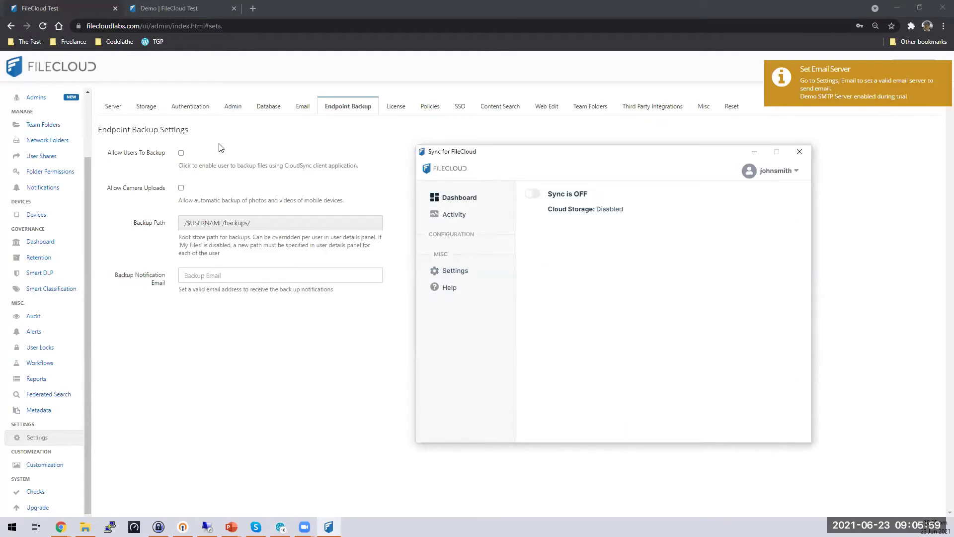
- Enable and save Allow Users To Backup, then go back to the Demo folder tab
{"action": "left_click", "coordinate": [181, 153]}
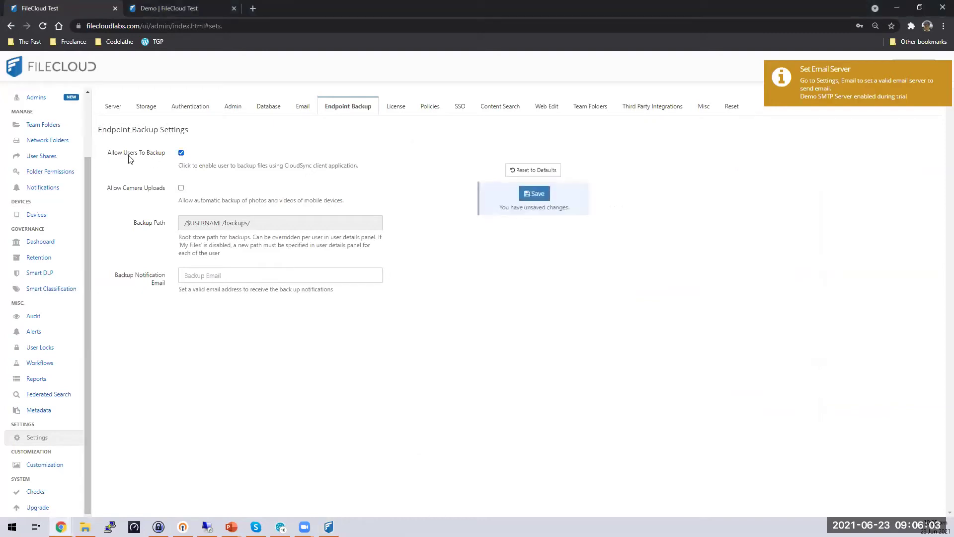
{"action": "left_click", "coordinate": [542, 194]}
{"action": "key", "text": "ctrl+Tab"}
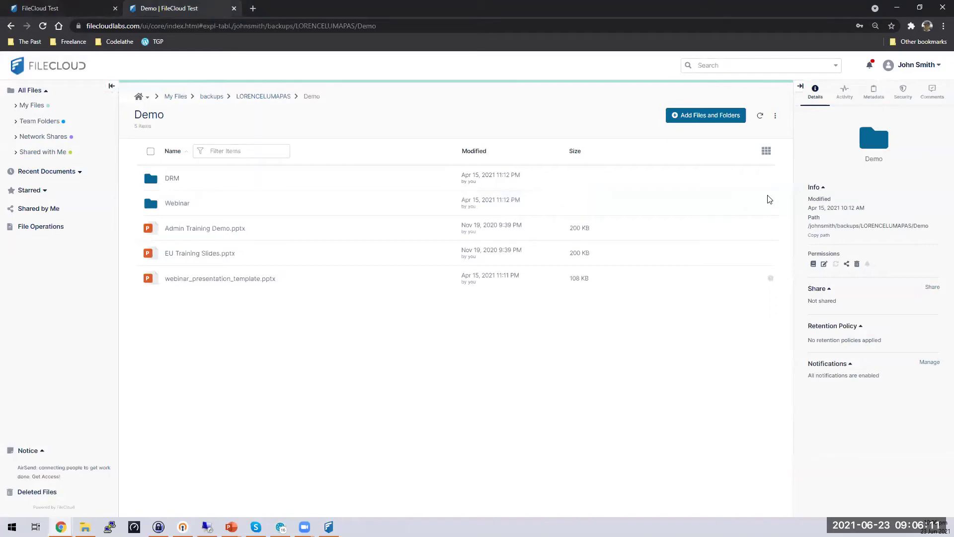
- Log out of the FileCloud Sync account from its Account Settings
{"action": "key", "text": "alt+Tab"}
{"action": "left_click", "coordinate": [791, 174]}
{"action": "left_click", "coordinate": [681, 196]}
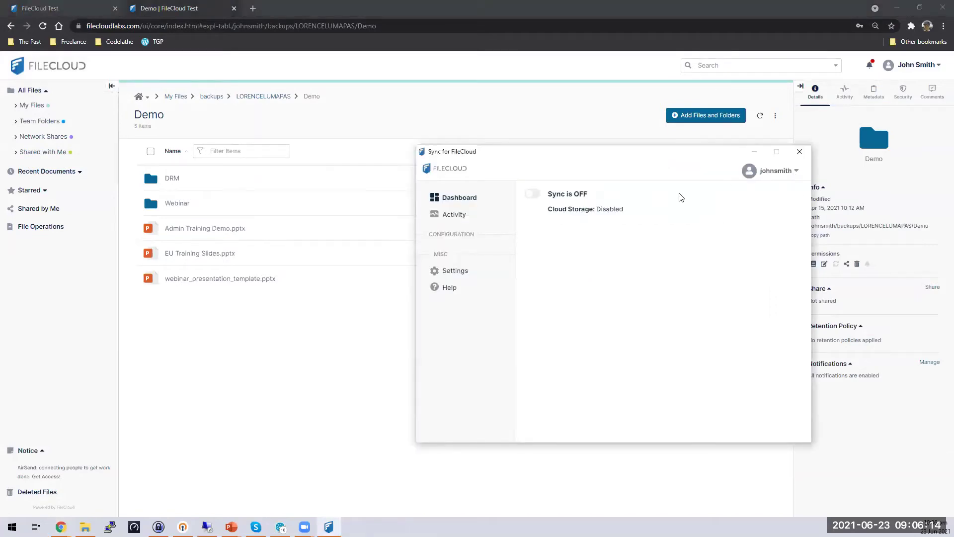
{"action": "left_click", "coordinate": [783, 174]}
{"action": "left_click", "coordinate": [765, 185]}
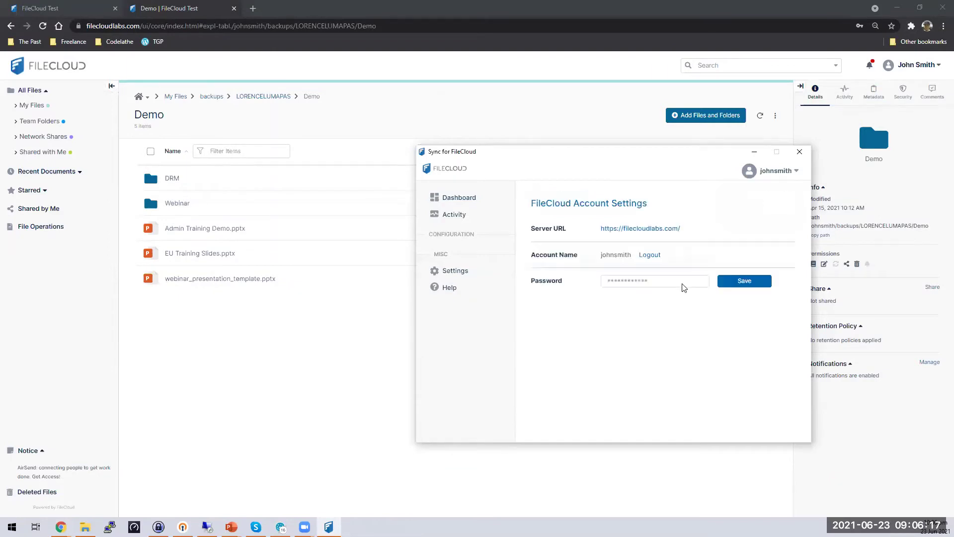
{"action": "left_click", "coordinate": [620, 330]}
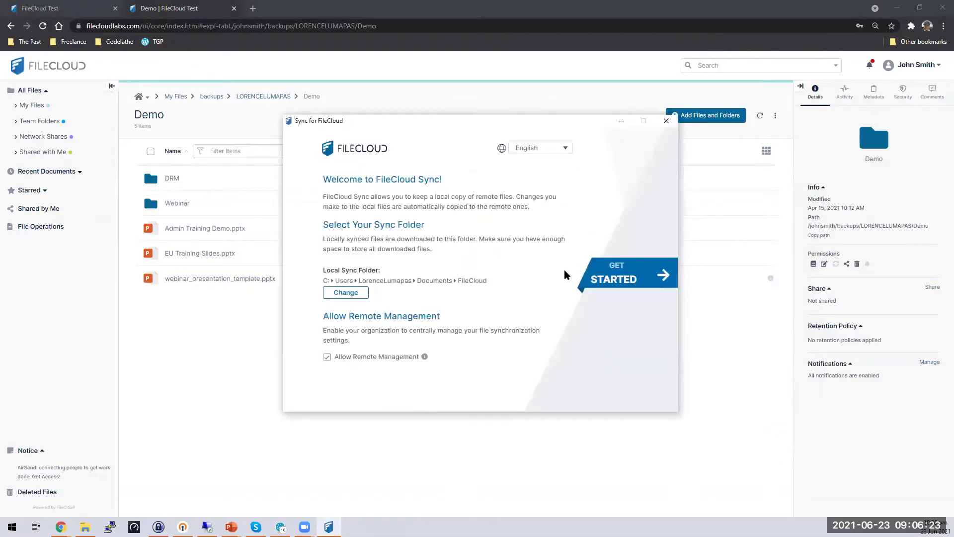
- Sign back in to Sync with the user's credentials and choose 'Select folders to back up'
{"action": "left_click", "coordinate": [628, 272]}
{"action": "left_click", "coordinate": [455, 293]}
{"action": "type", "text": "johnsmith"}
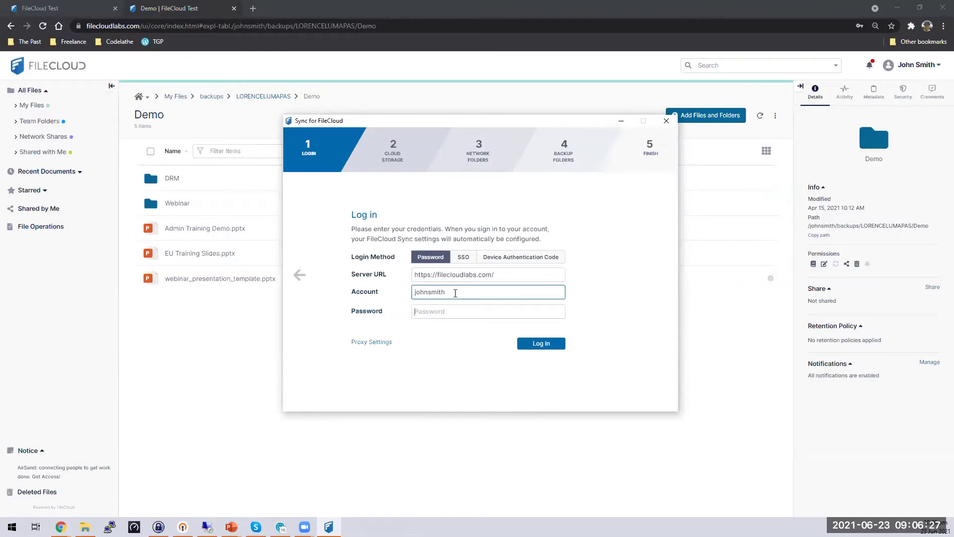
{"action": "key", "text": "Tab"}
{"action": "type", "text": "•••••••"}
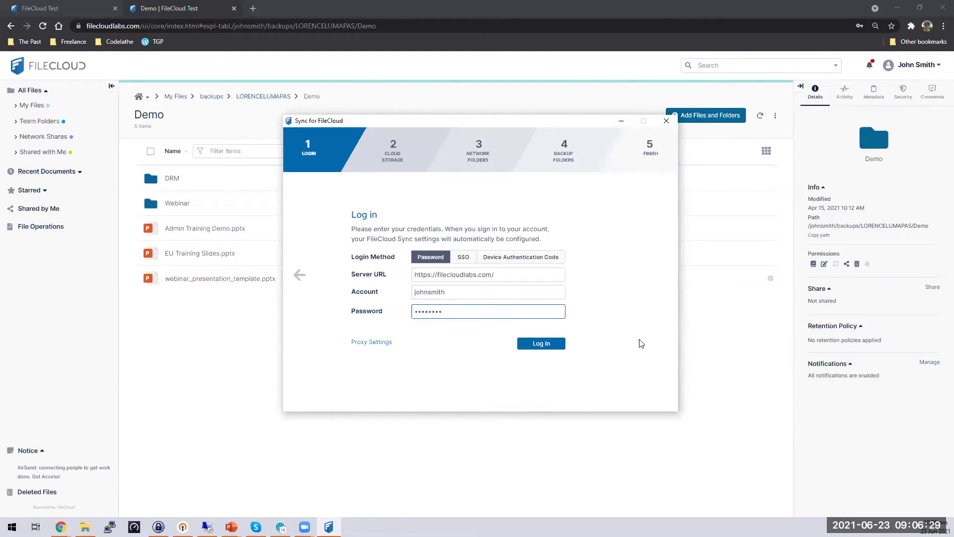
{"action": "left_click", "coordinate": [538, 346]}
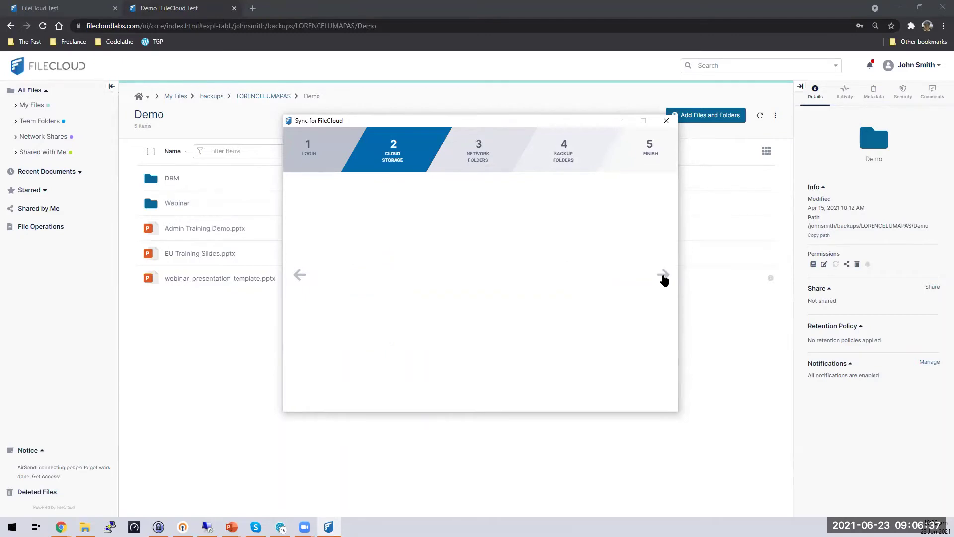
{"action": "left_click", "coordinate": [664, 276]}
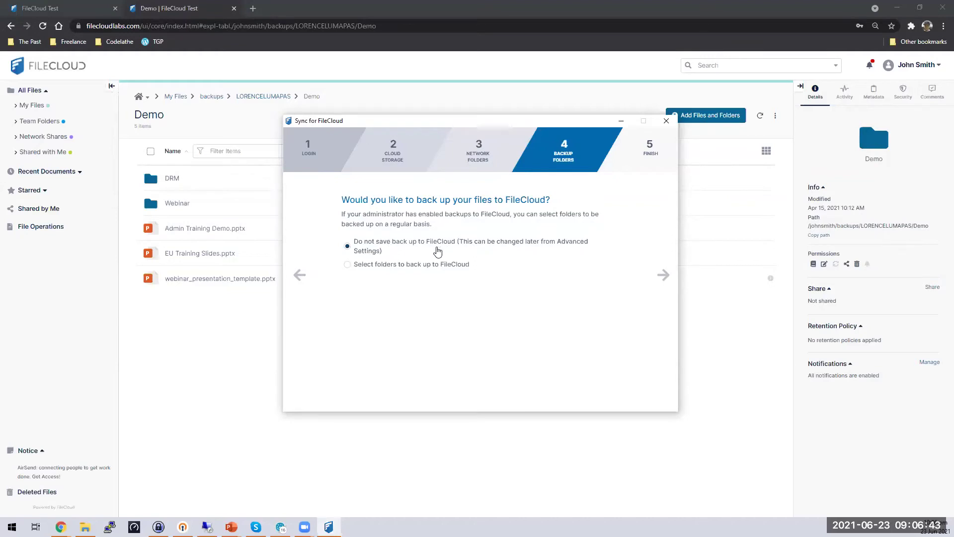
{"action": "left_click", "coordinate": [388, 268]}
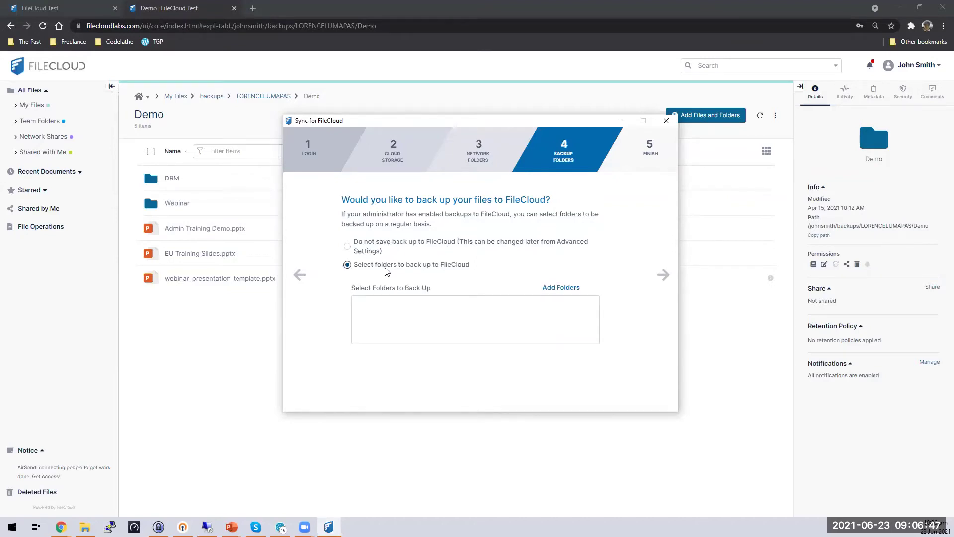
- Pick the D:\Work\Demo folder in the backup folder picker
{"action": "left_click", "coordinate": [562, 288]}
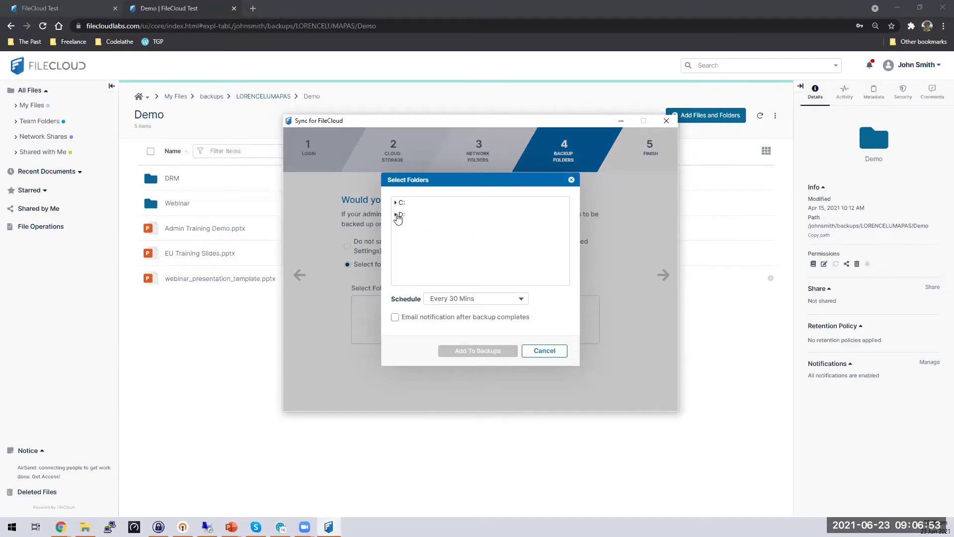
{"action": "left_click", "coordinate": [397, 215]}
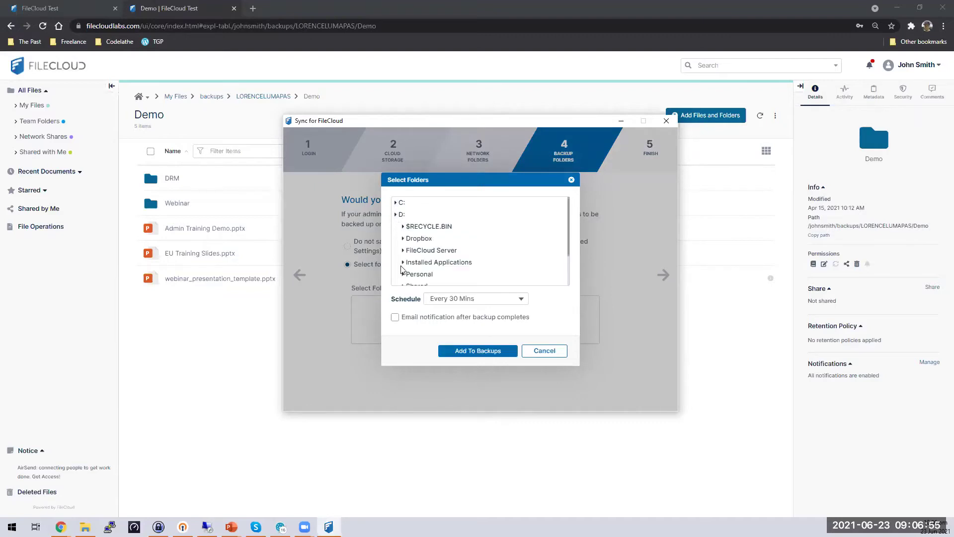
{"action": "scroll", "coordinate": [430, 241], "scroll_direction": "down", "scroll_amount": 2}
{"action": "left_click", "coordinate": [412, 277]}
{"action": "scroll", "coordinate": [424, 243], "scroll_direction": "down", "scroll_amount": 2}
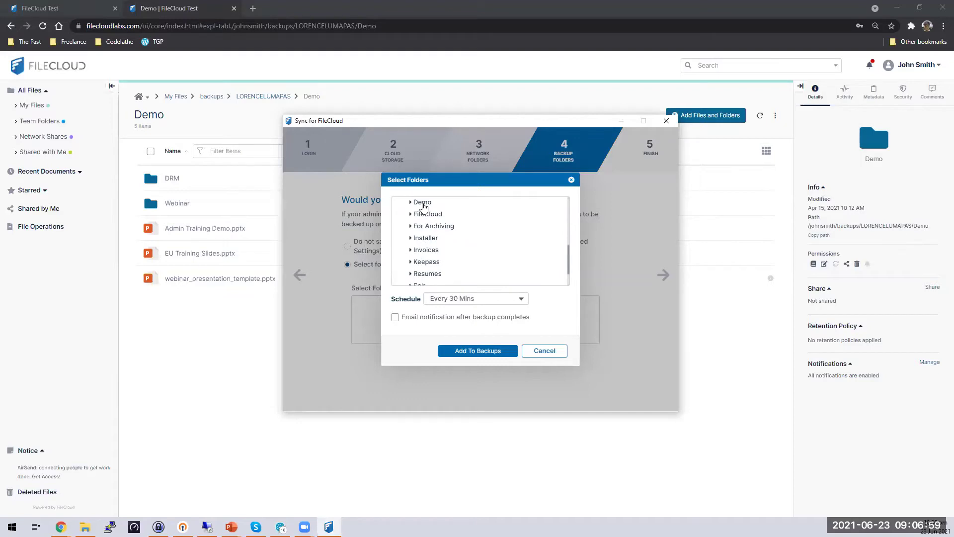
{"action": "left_click", "coordinate": [424, 205]}
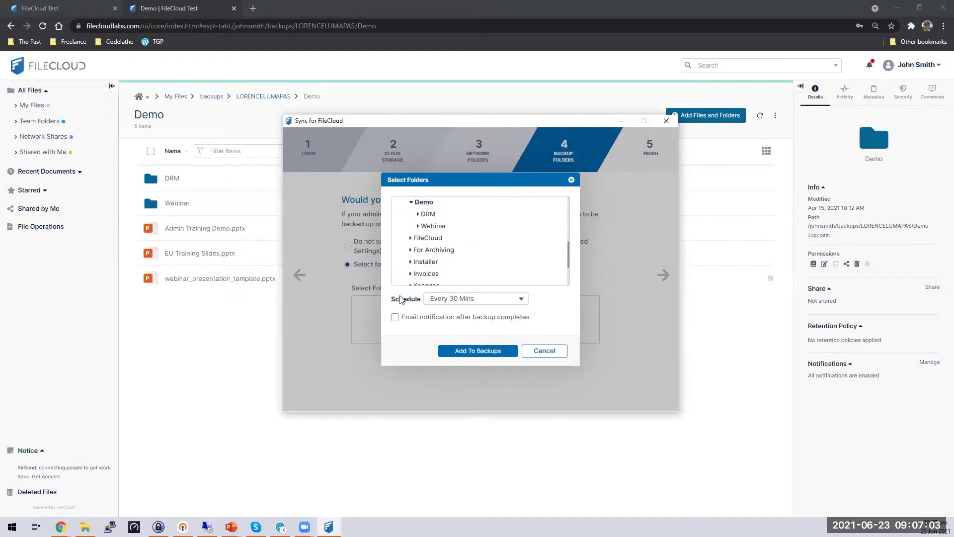
- Keep the Every 30 Mins schedule, add Demo to the backups, and finish the wizard
{"action": "left_click", "coordinate": [520, 301]}
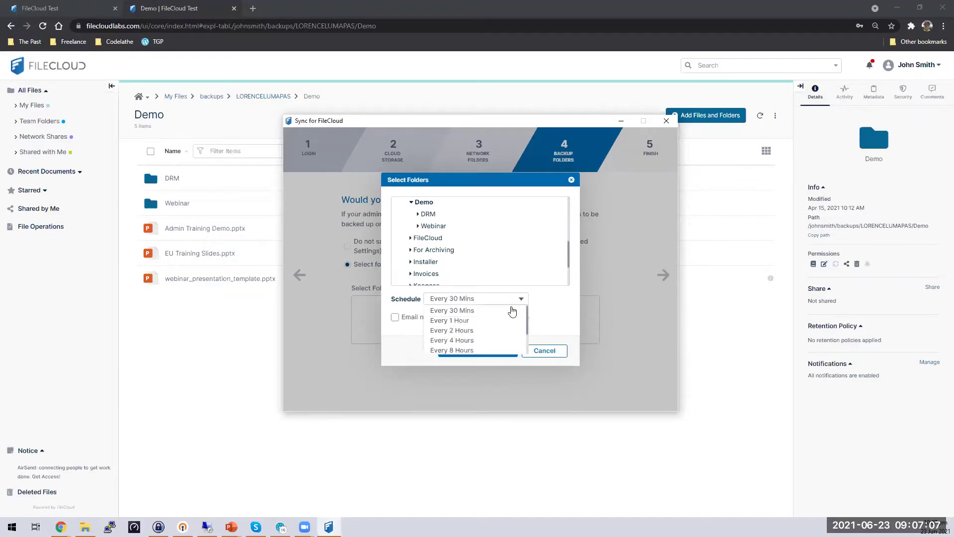
{"action": "left_click", "coordinate": [517, 311]}
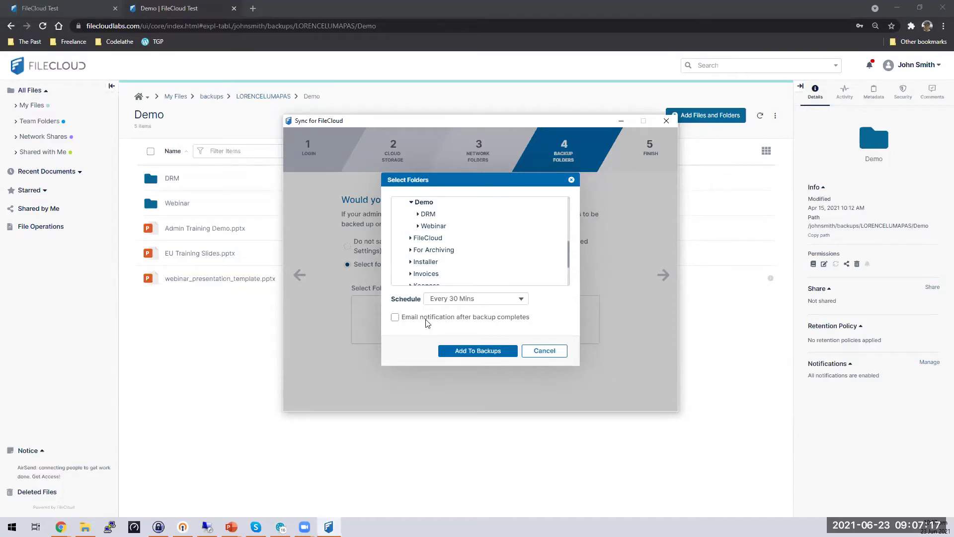
{"action": "left_click", "coordinate": [482, 356]}
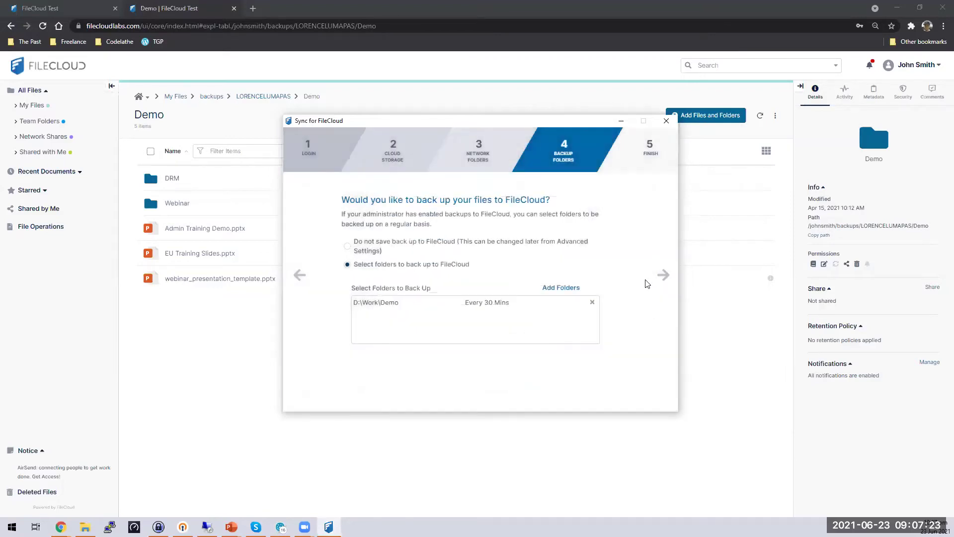
{"action": "left_click", "coordinate": [663, 274]}
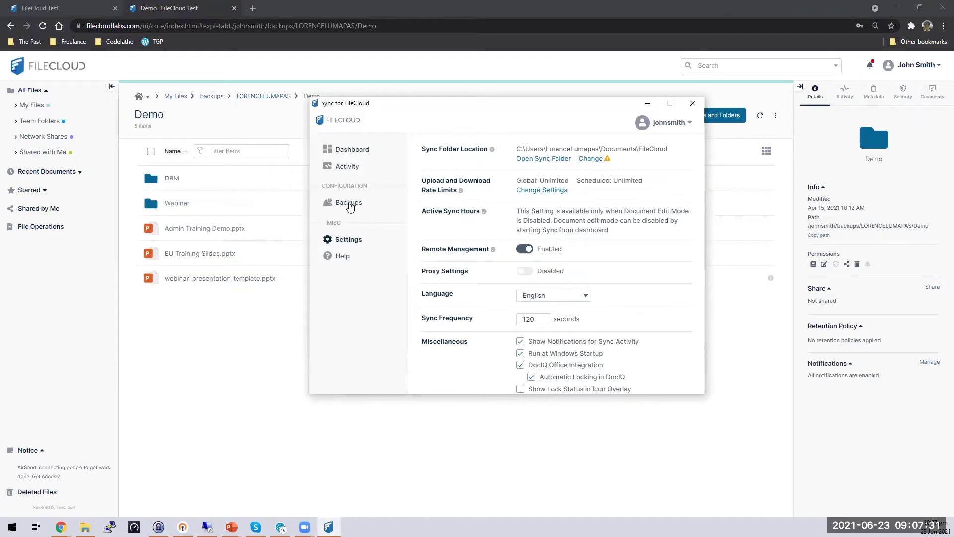
- Confirm D:\Work\Demo is listed under Backups every 30 minutes, then return to the admin browser
{"action": "left_click", "coordinate": [349, 207]}
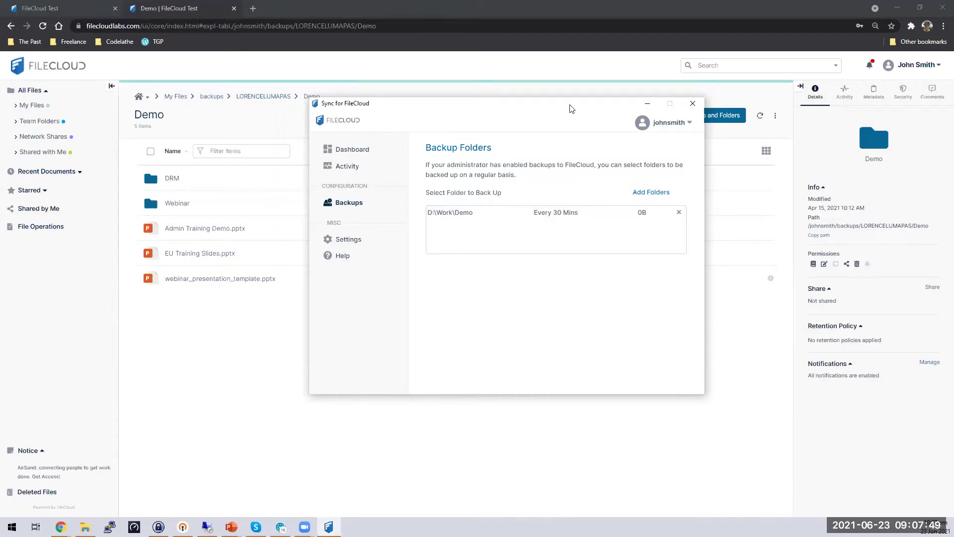
{"action": "left_click_drag", "start_coordinate": [547, 103], "coordinate": [603, 157]}
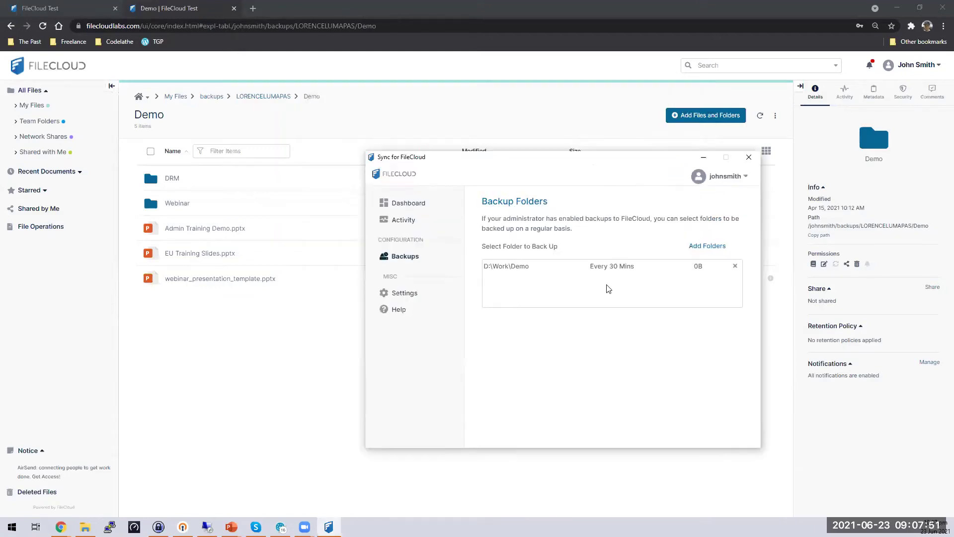
{"action": "left_click", "coordinate": [27, 4]}
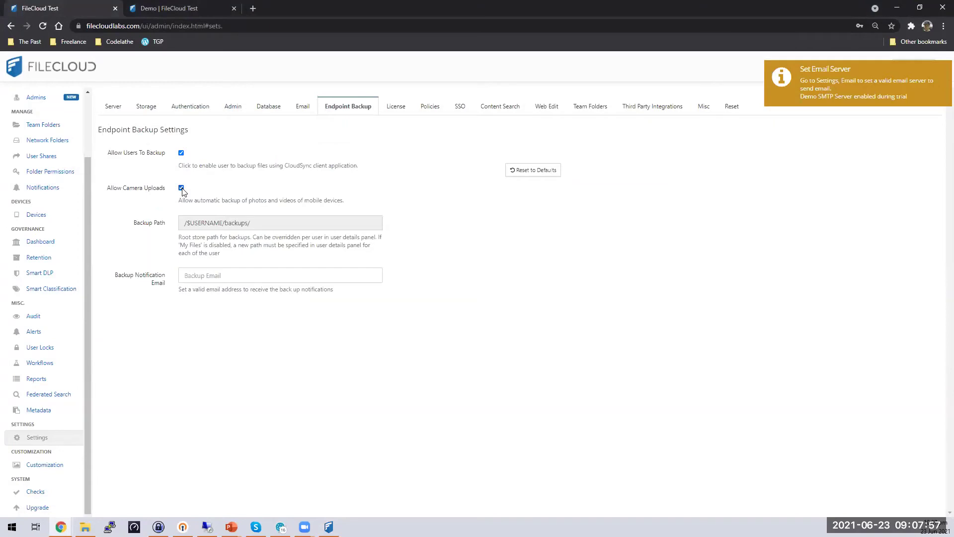
- Save the Endpoint Backup settings with Allow Camera Uploads ticked, then glance at the Demo tab and come back
{"action": "left_click", "coordinate": [537, 194]}
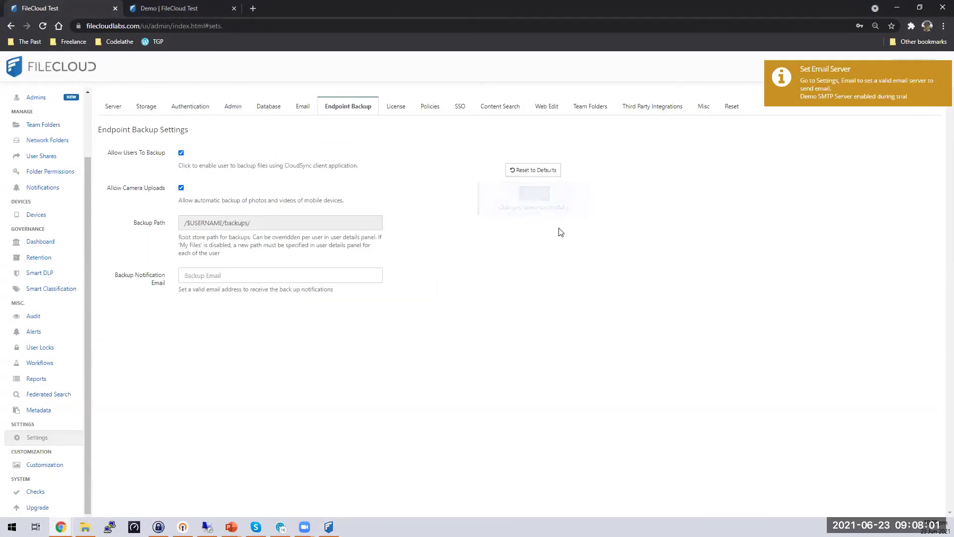
{"action": "key", "text": "ctrl+Tab"}
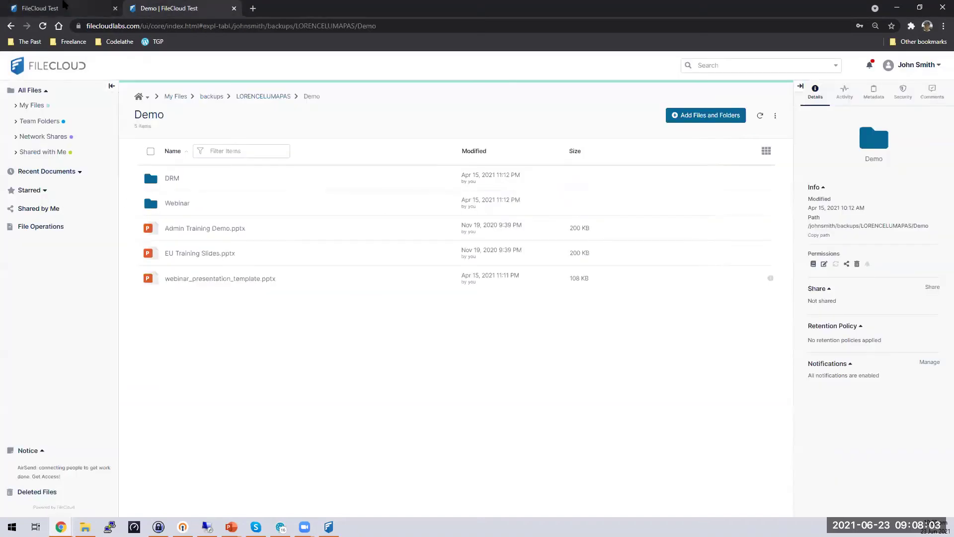
{"action": "left_click", "coordinate": [64, 5]}
- Start the Zoom iPhone screen broadcast and bring FileCloud forward from the app switcher
{"action": "left_click_drag", "start_coordinate": [391, 214], "coordinate": [373, 202]}
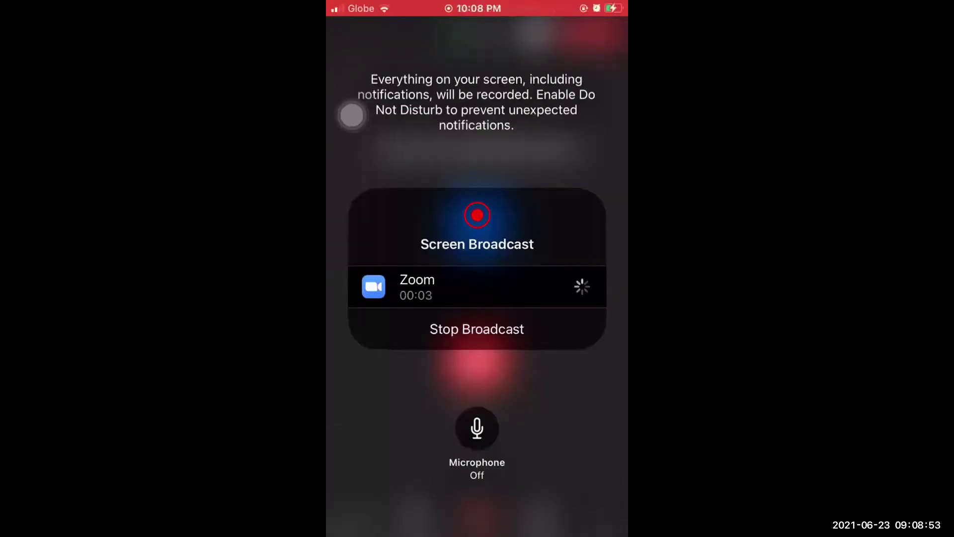
{"action": "left_click", "coordinate": [351, 116]}
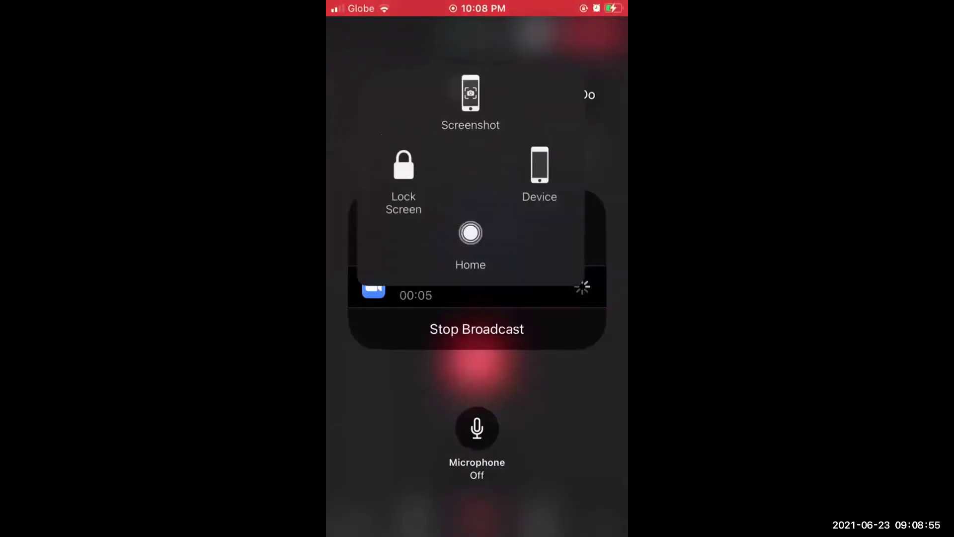
{"action": "left_click", "coordinate": [477, 240]}
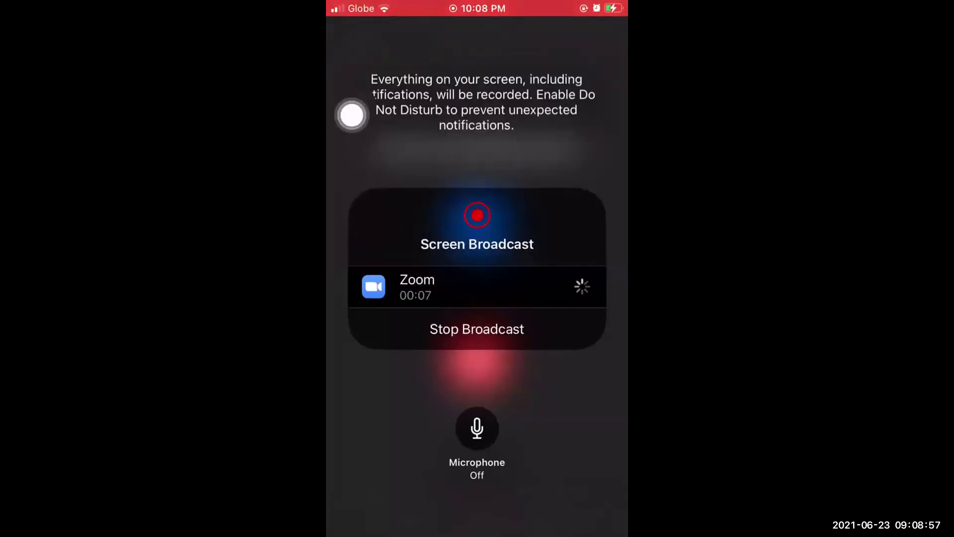
{"action": "left_click", "coordinate": [352, 115]}
{"action": "left_click", "coordinate": [477, 240]}
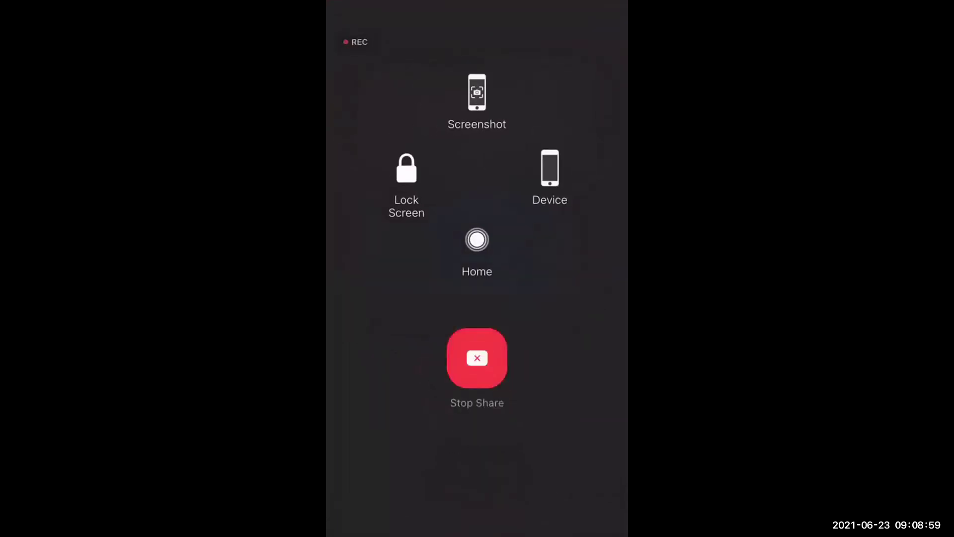
{"action": "left_click", "coordinate": [352, 116]}
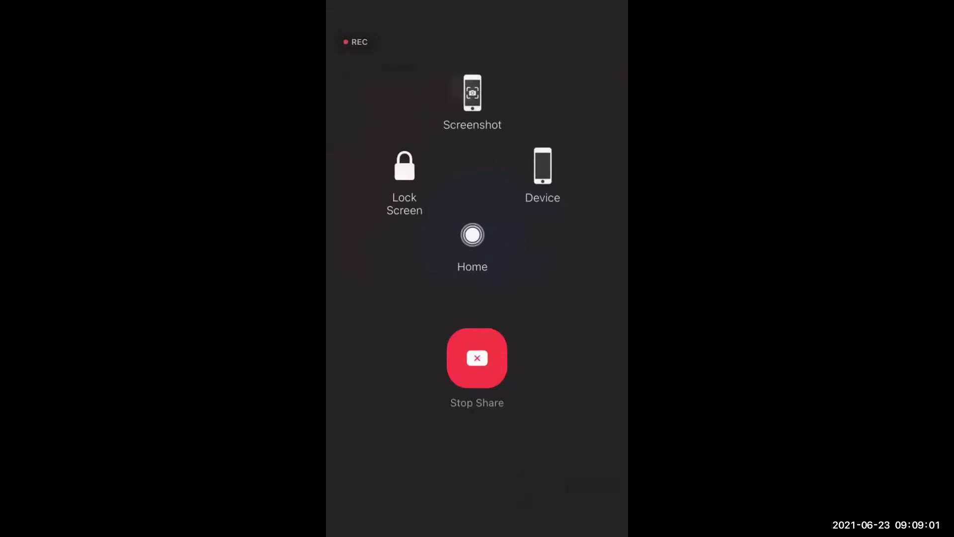
{"action": "double_click", "coordinate": [477, 240]}
{"action": "left_click", "coordinate": [423, 298]}
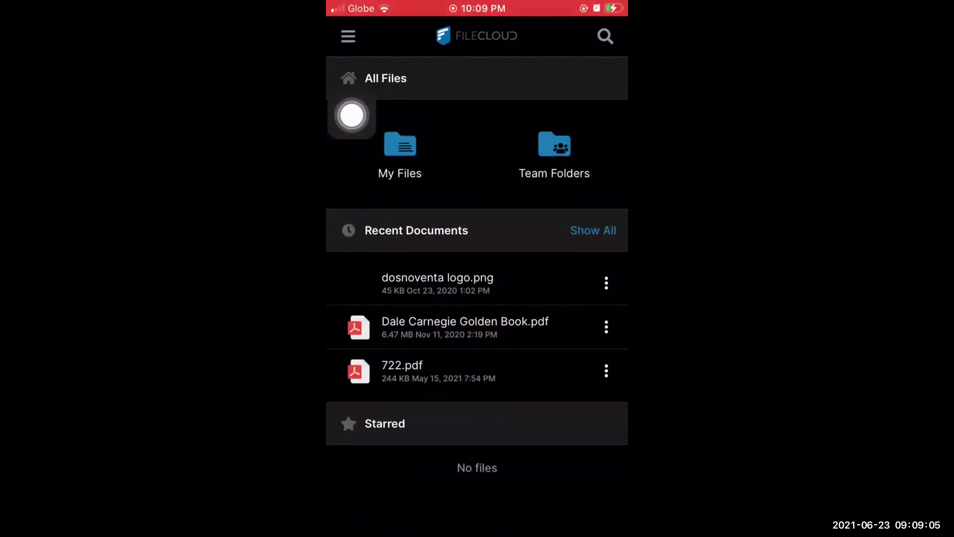
- Move the AssistiveTouch button aside and open Settings from FileCloud Mobile's side drawer
{"action": "left_click_drag", "start_coordinate": [352, 115], "coordinate": [602, 112]}
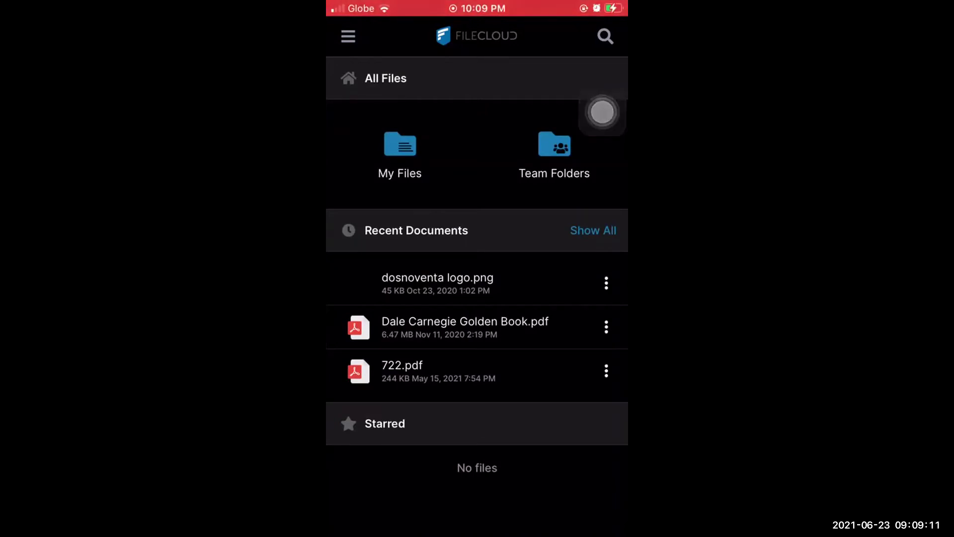
{"action": "left_click", "coordinate": [348, 36]}
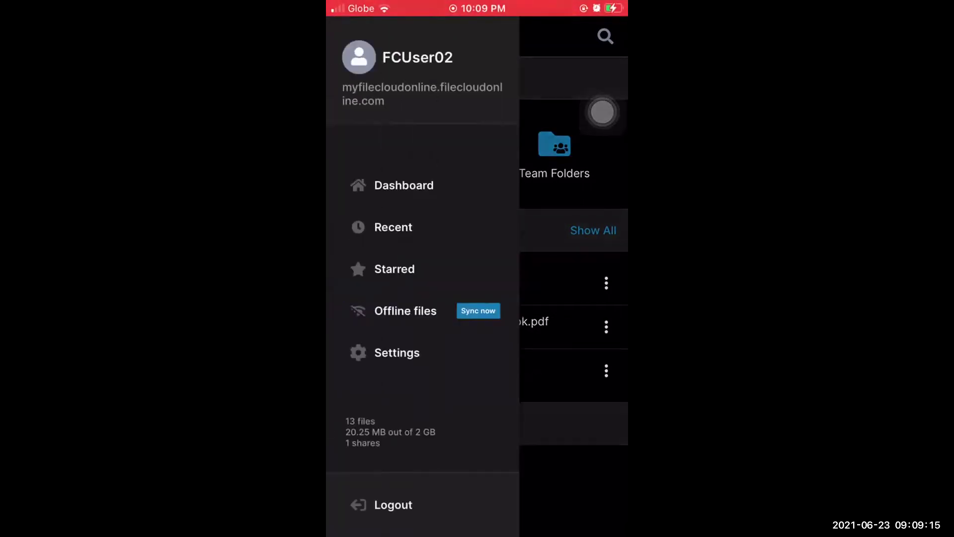
{"action": "left_click", "coordinate": [397, 352]}
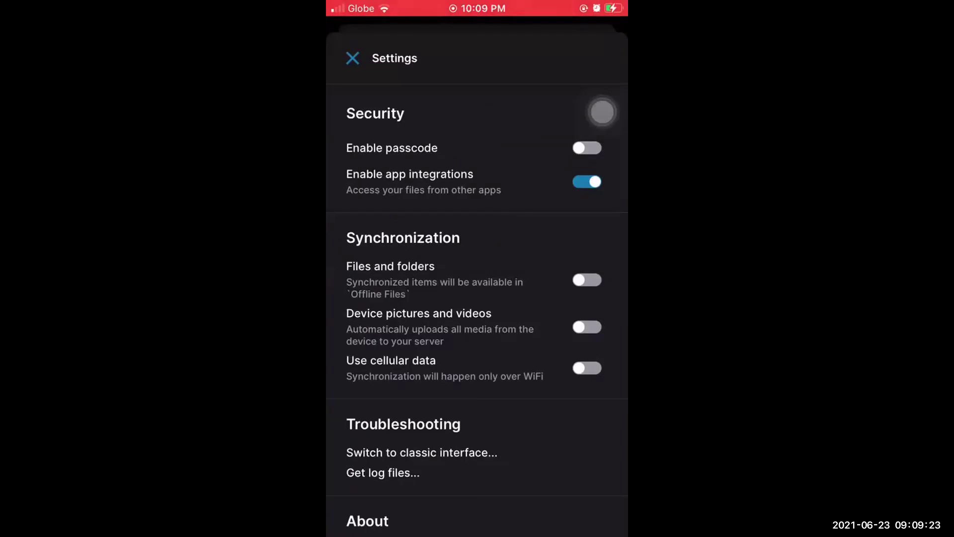
- Turn 'Device pictures and videos' upload on and off again, then leave the phone for the admin portal
{"action": "left_click", "coordinate": [586, 327]}
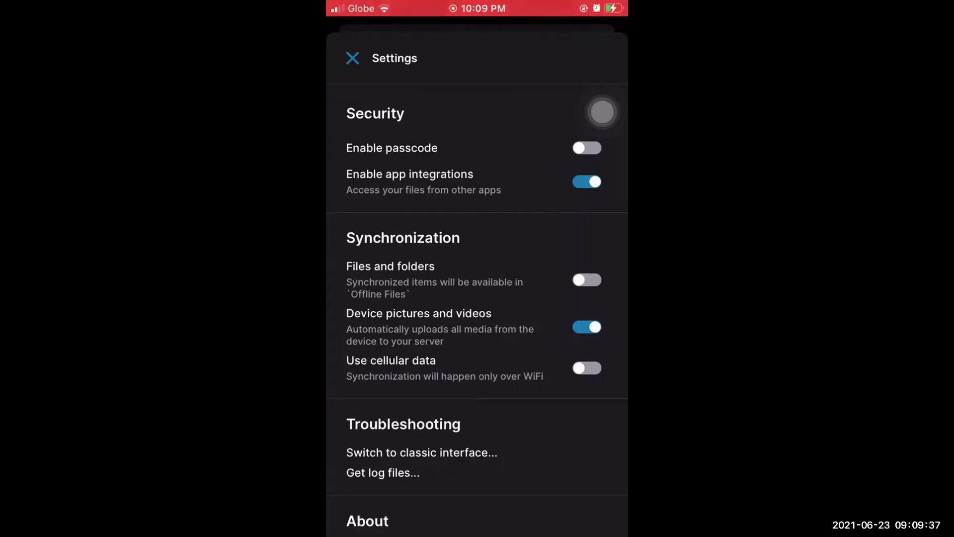
{"action": "left_click", "coordinate": [587, 326]}
{"action": "left_click", "coordinate": [602, 112]}
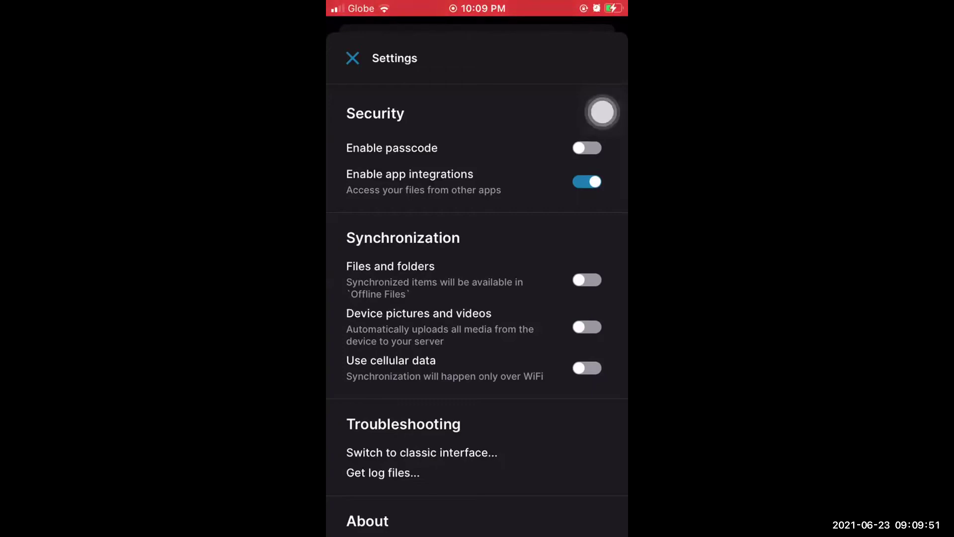
{"action": "left_click", "coordinate": [602, 112]}
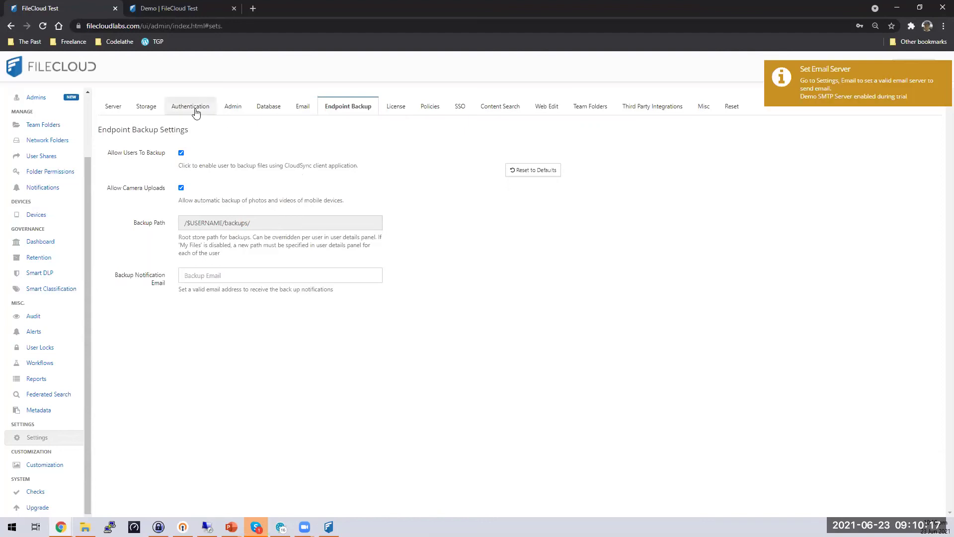
- Check Disable My Files on the Storage settings tab and save it
{"action": "left_click", "coordinate": [154, 109]}
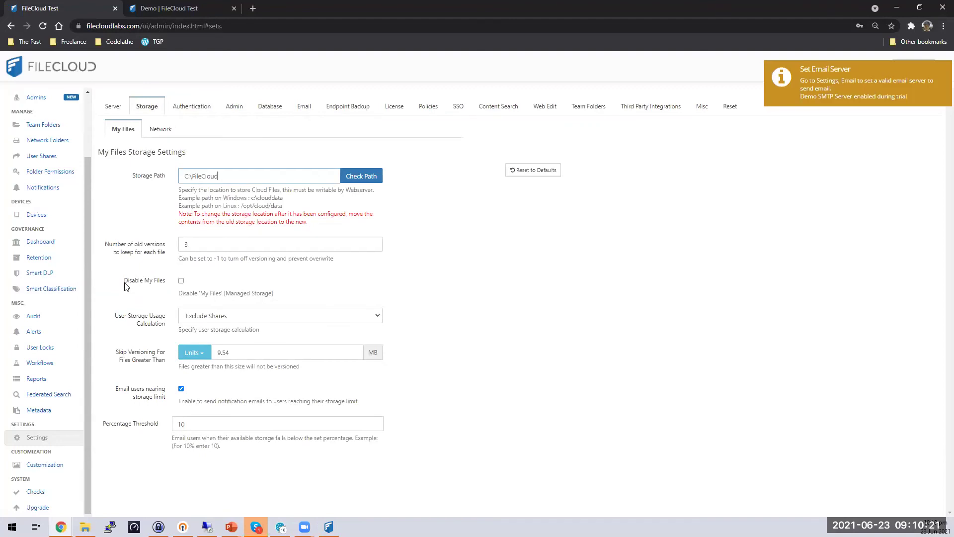
{"action": "left_click", "coordinate": [181, 281]}
{"action": "left_click", "coordinate": [535, 193]}
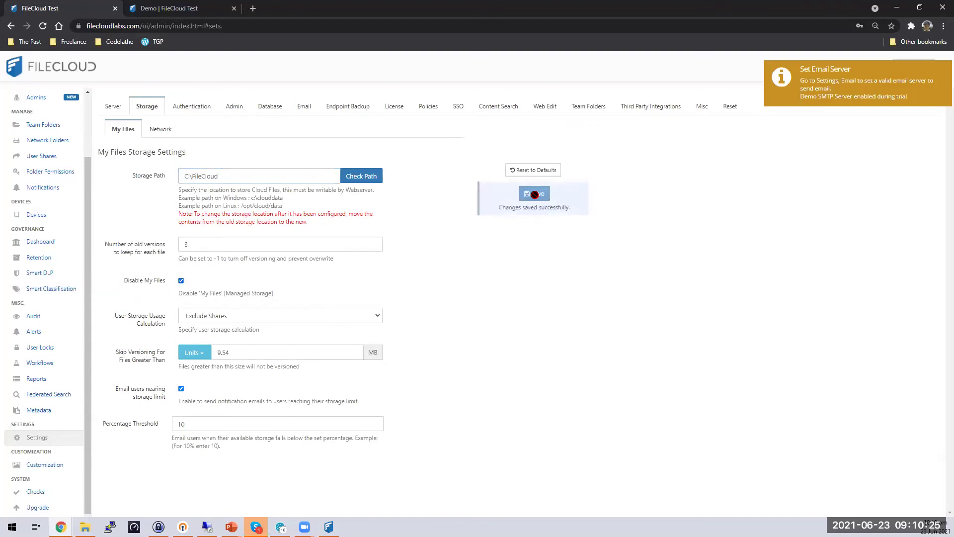
- Reload the Endpoint Backup settings, then switch to the user's Demo backup folder tab
{"action": "left_click", "coordinate": [363, 107]}
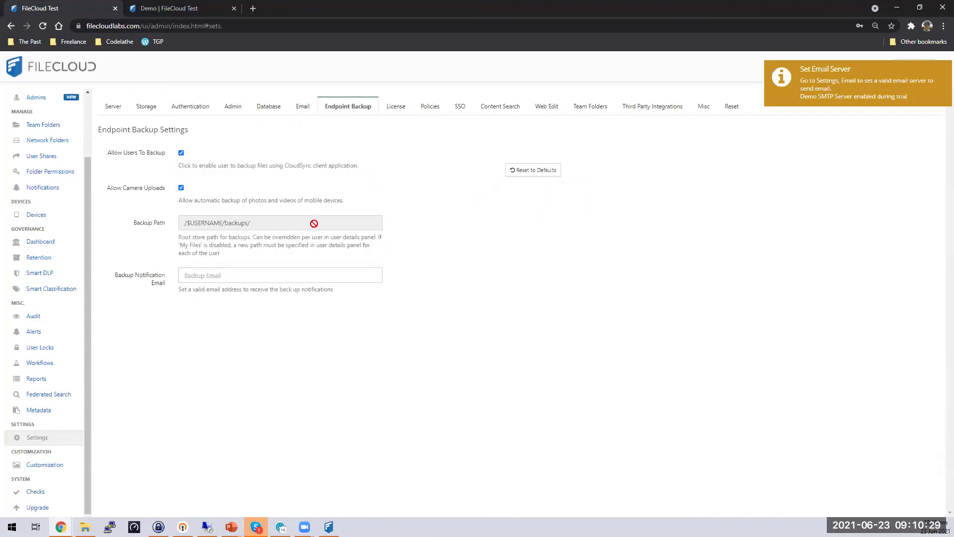
{"action": "left_click", "coordinate": [43, 27]}
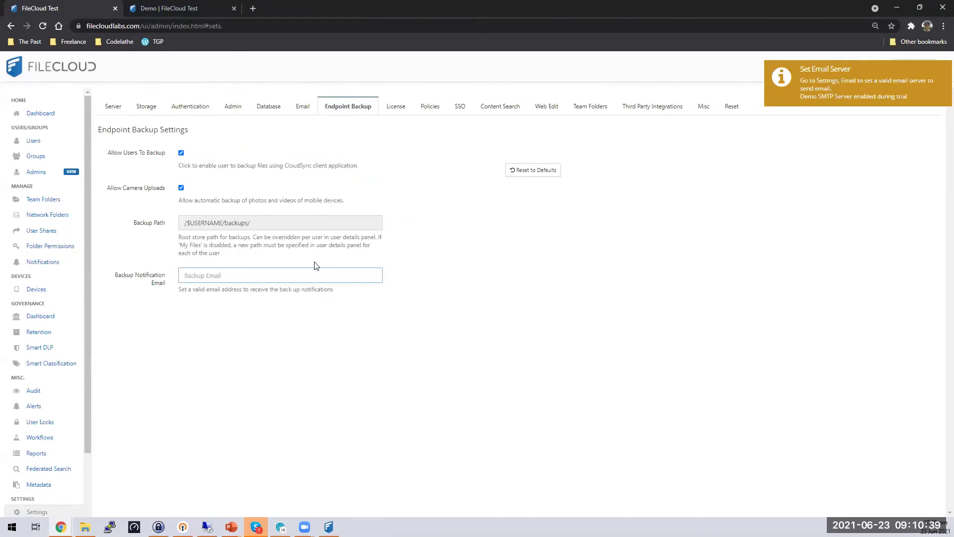
{"action": "left_click", "coordinate": [264, 222]}
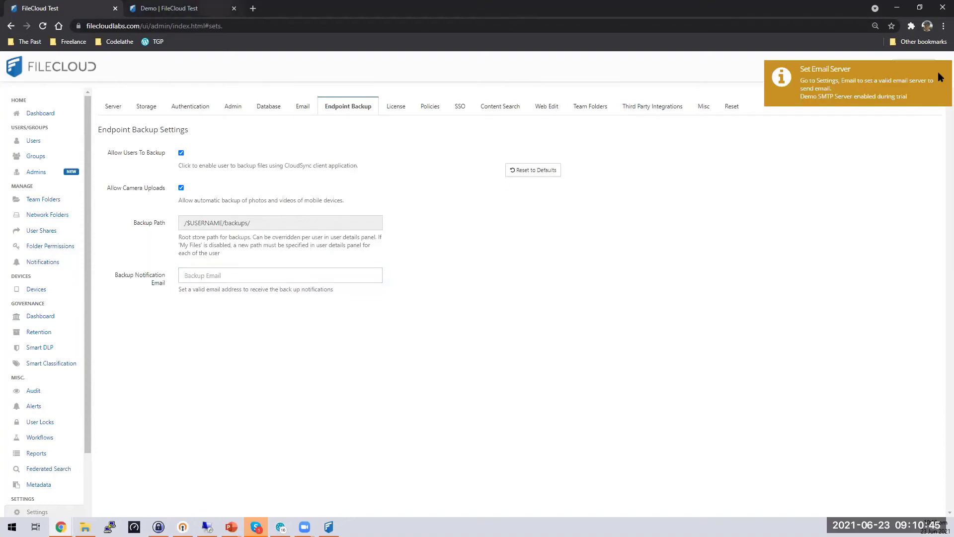
{"action": "key", "text": "ctrl+Tab"}
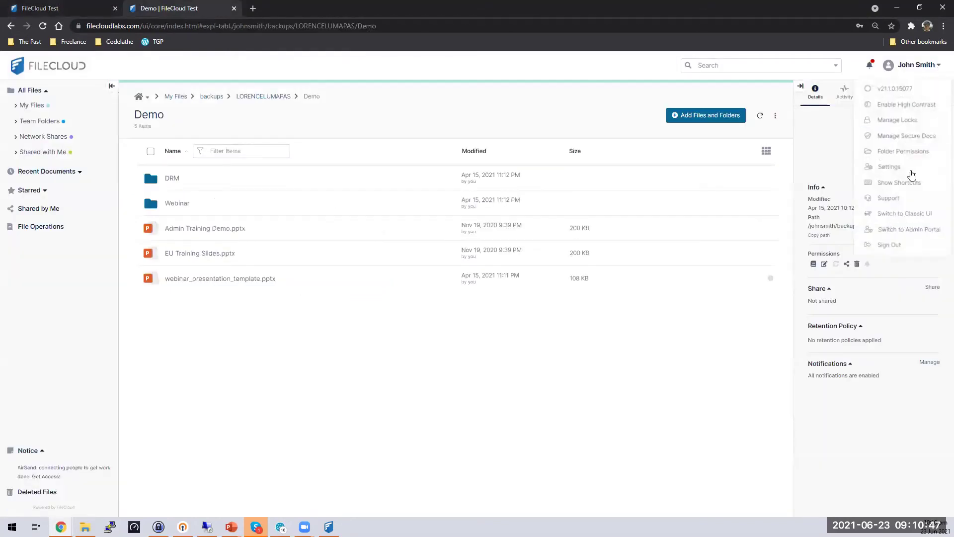
- View the user's registered Devices in account settings, then return to My Files and the admin tab
{"action": "left_click", "coordinate": [910, 168]}
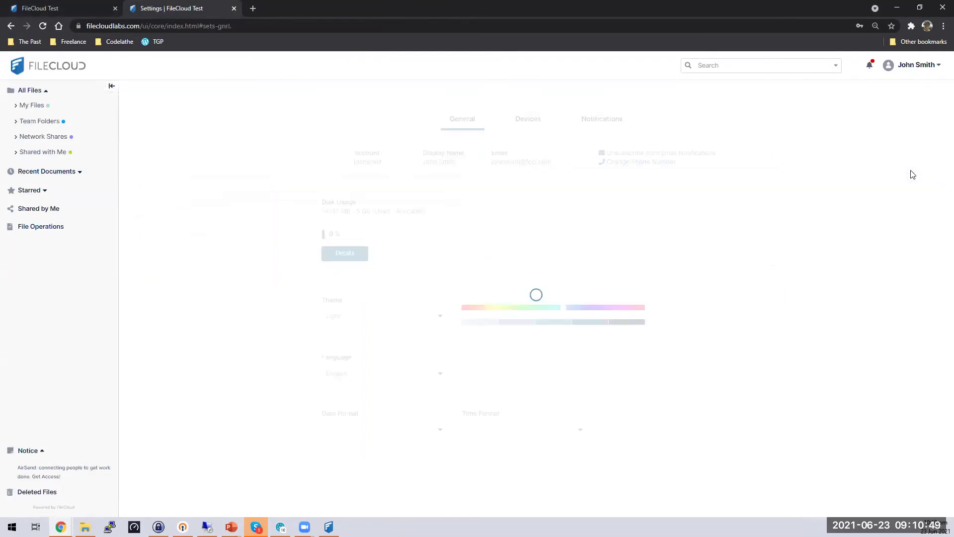
{"action": "left_click", "coordinate": [531, 121]}
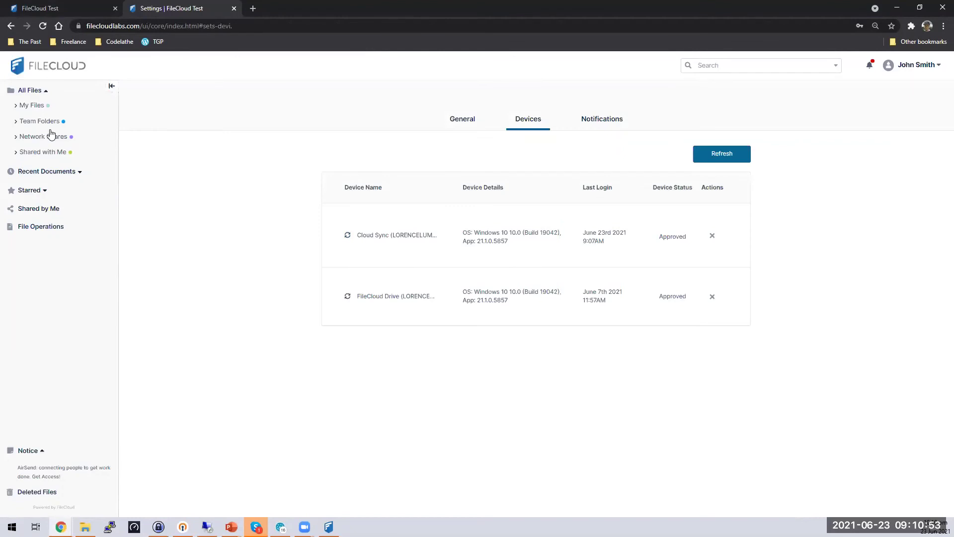
{"action": "left_click", "coordinate": [30, 90]}
{"action": "left_click", "coordinate": [40, 6]}
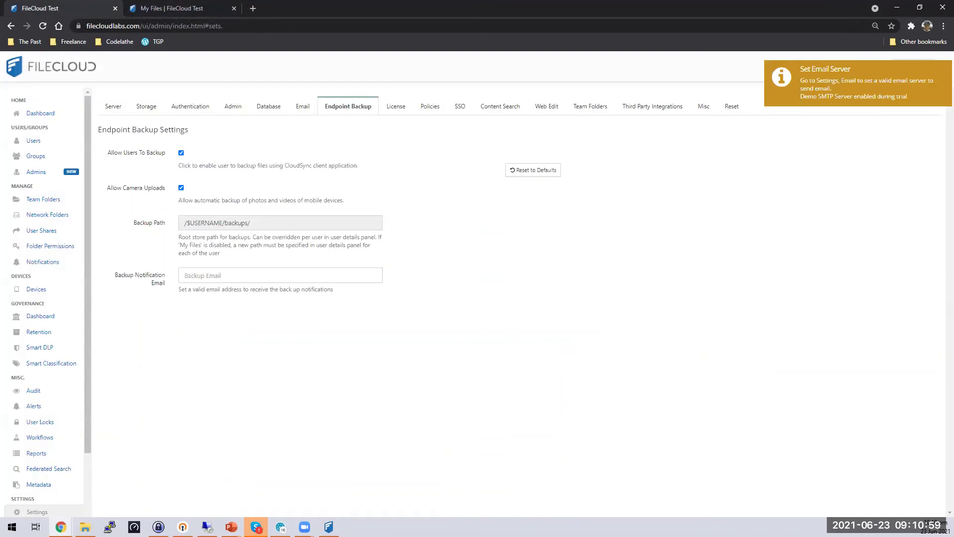
- Resume the PowerPoint slide show and advance two slides to the FileCloud Sync slide
{"action": "left_click", "coordinate": [231, 527]}
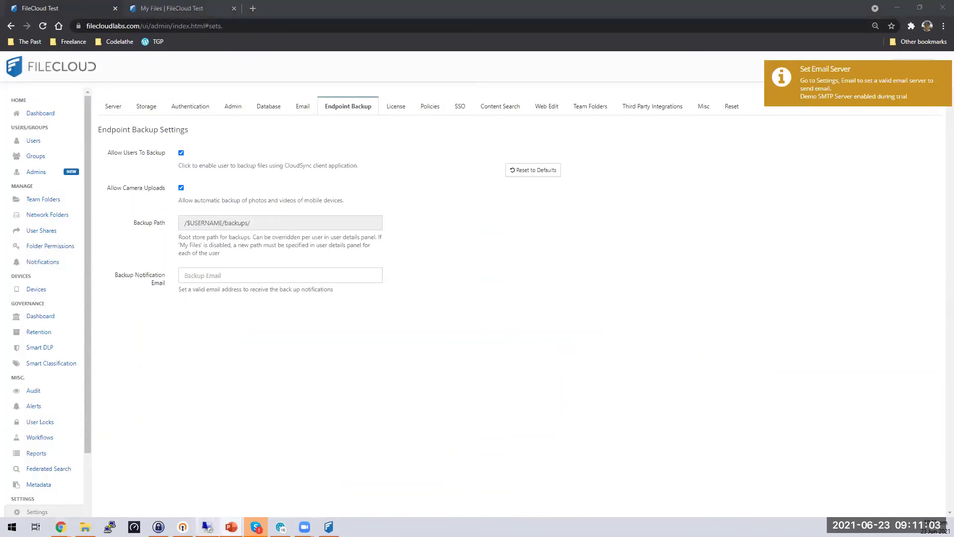
{"action": "left_click", "coordinate": [303, 507]}
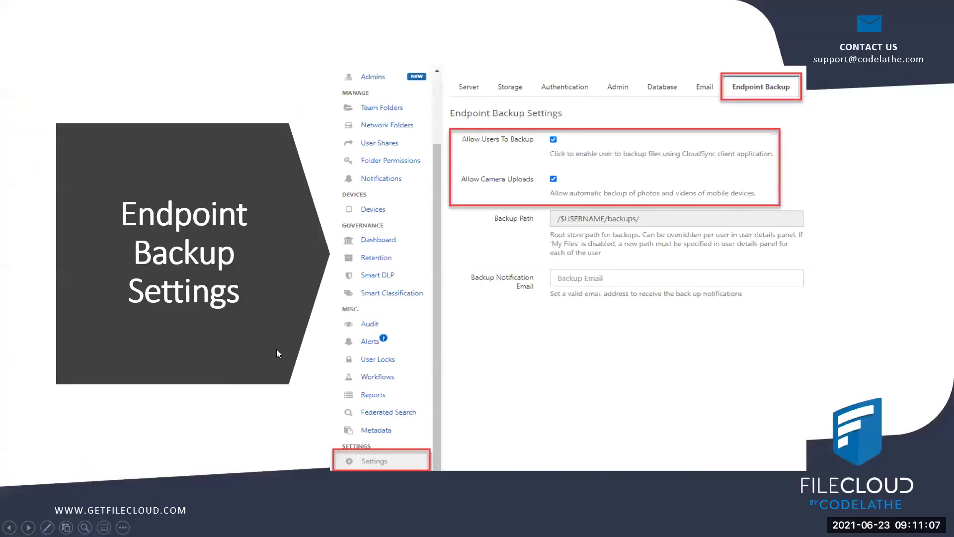
{"action": "key", "text": "Right"}
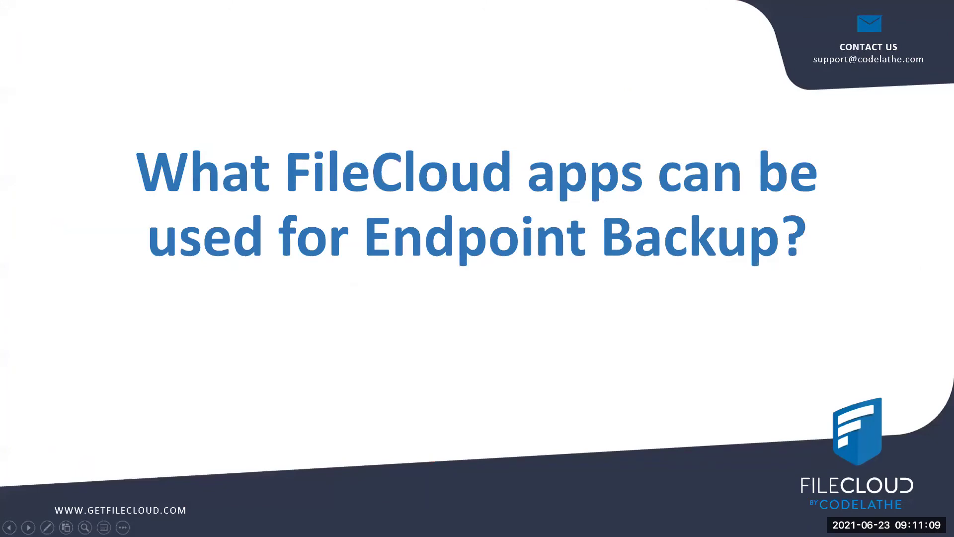
{"action": "key", "text": "Right"}
{"action": "key", "text": "Right"}
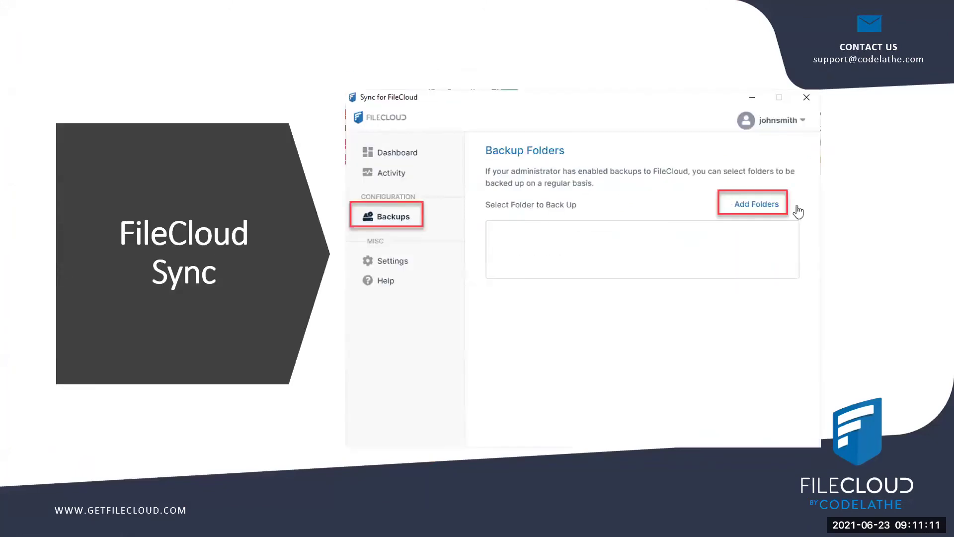